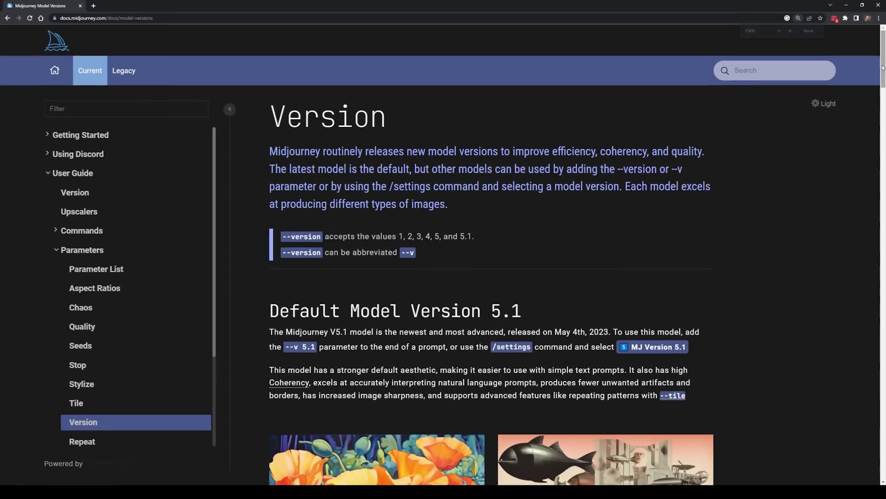
- Read the Default Model Version 5.1 section of the Midjourney docs, highlighting its heading, release date and feature description
left_click_drag(882, 68, 882, 99)
left_click_drag(269, 60, 443, 62)
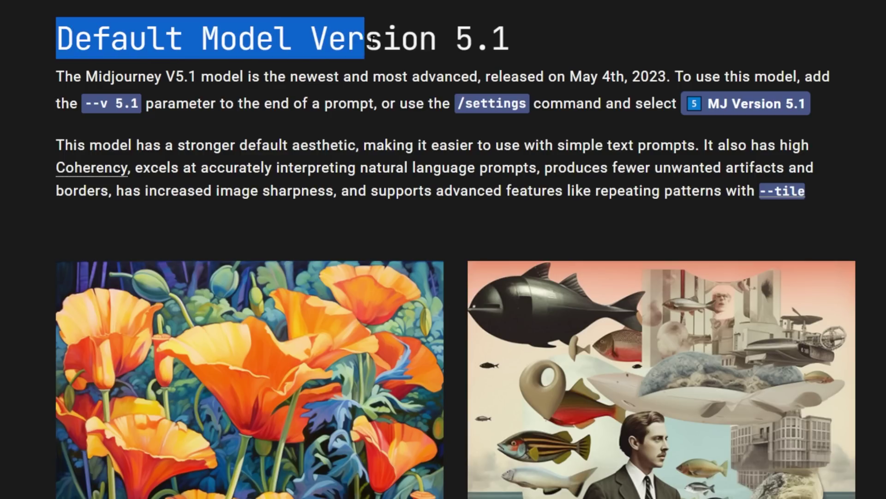
left_click_drag(370, 41, 519, 47)
left_click(558, 69)
left_click_drag(569, 77, 665, 75)
left_click(809, 145)
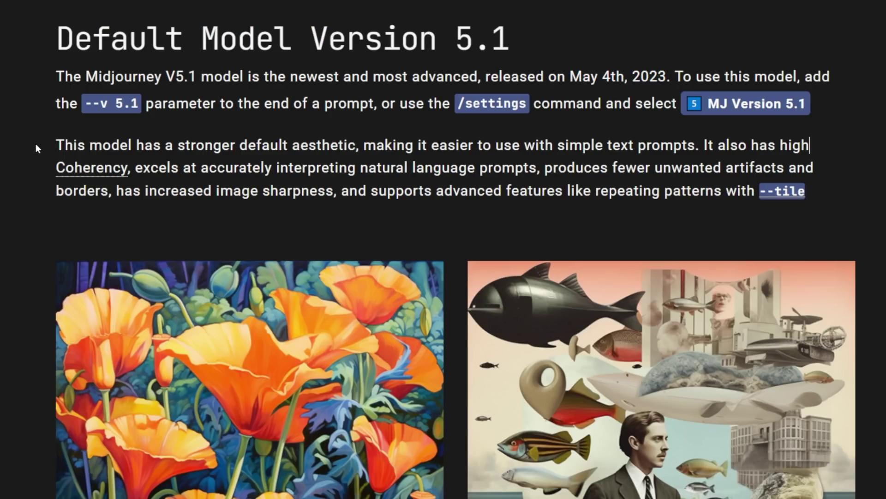
left_click_drag(55, 145, 700, 145)
left_click_drag(707, 145, 685, 180)
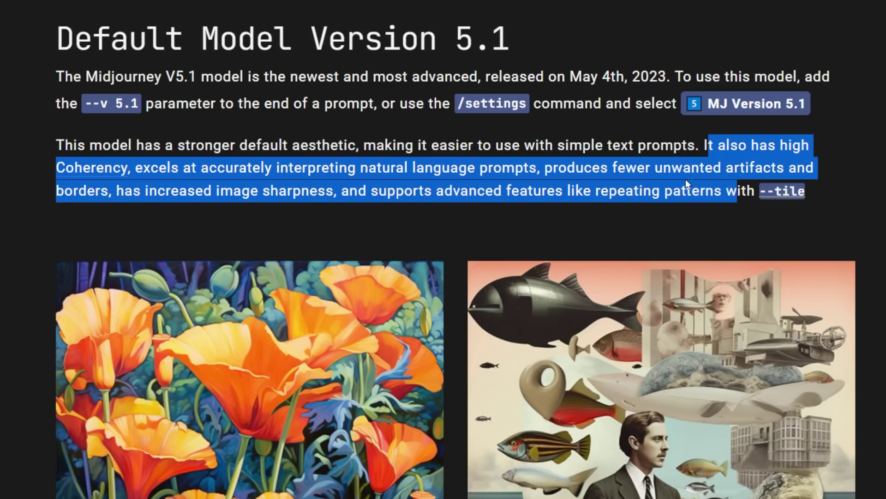
left_click(685, 180)
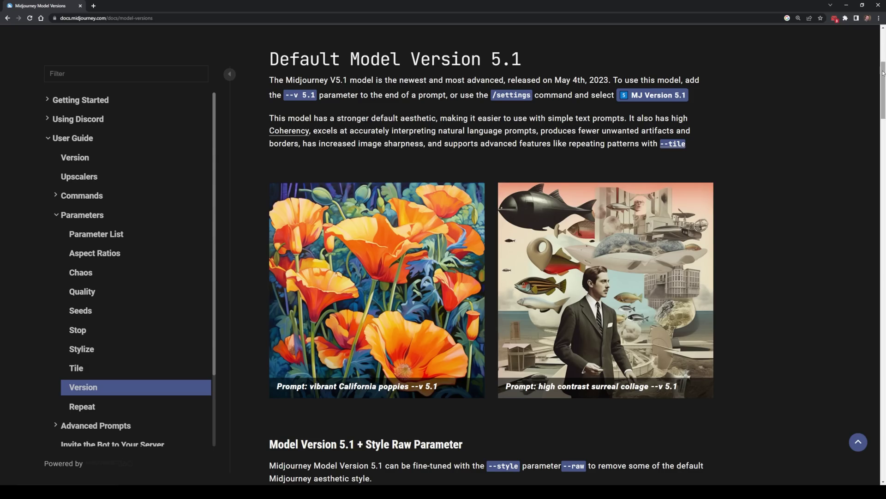
- Examine the Model Version 5.1 + Style Raw Parameter section, comparing the default and --style raw example images
left_click_drag(883, 69, 880, 118)
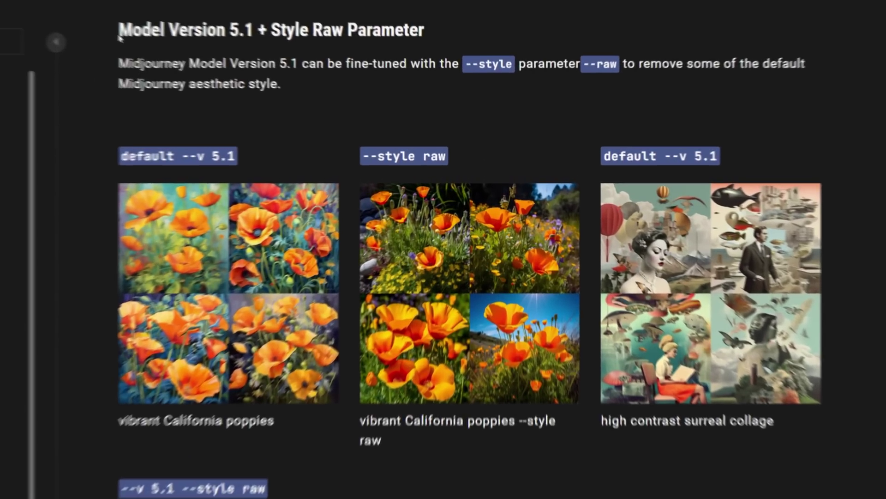
left_click_drag(269, 66, 480, 69)
left_click(437, 31)
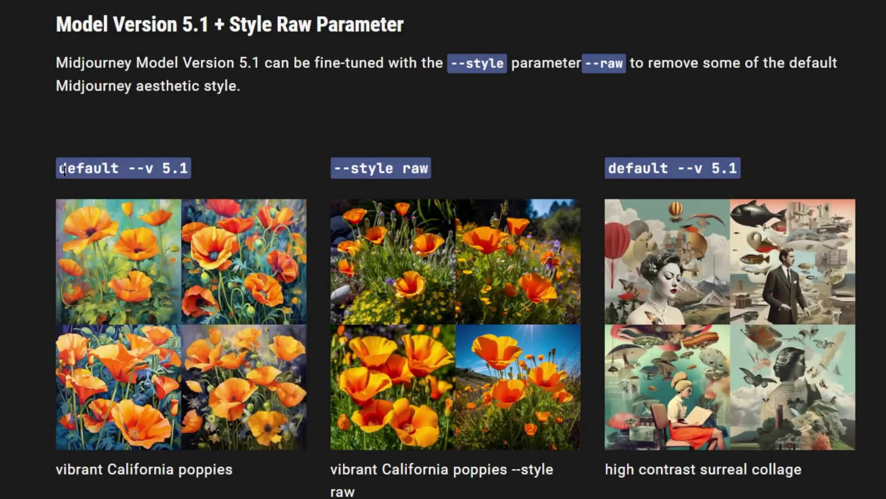
left_click_drag(65, 171, 201, 176)
left_click_drag(344, 168, 452, 174)
left_click(524, 166)
left_click_drag(606, 162, 786, 161)
left_click(812, 157)
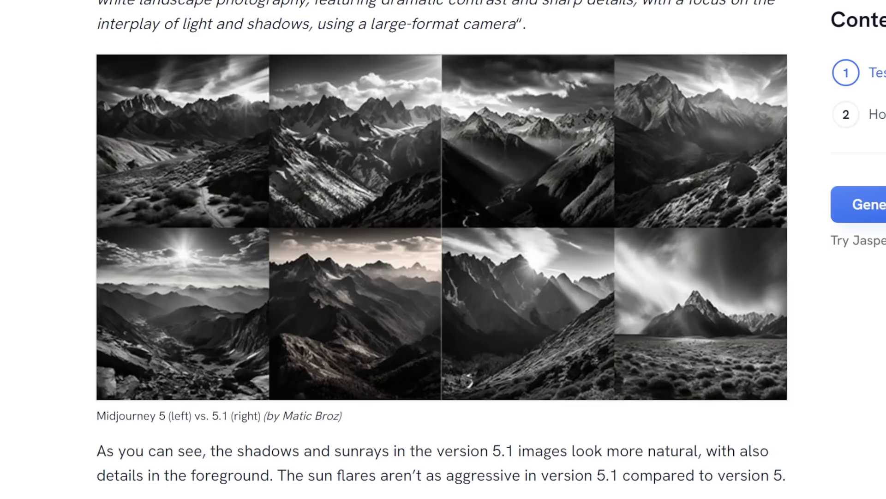
- Compare the Midjourney 5 and 5.1 sample images for each prompt throughout the comparison article
scroll(442, 242, "down", 10)
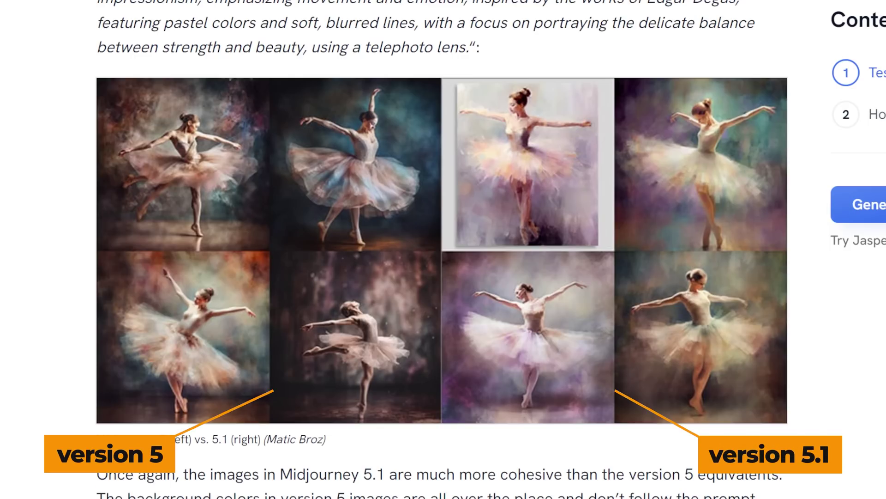
scroll(442, 249, "down", 1)
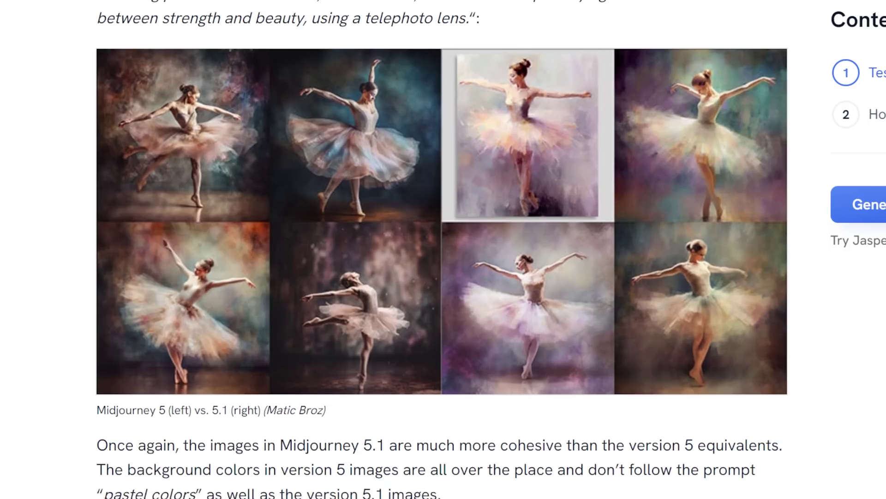
scroll(442, 250, "down", 11)
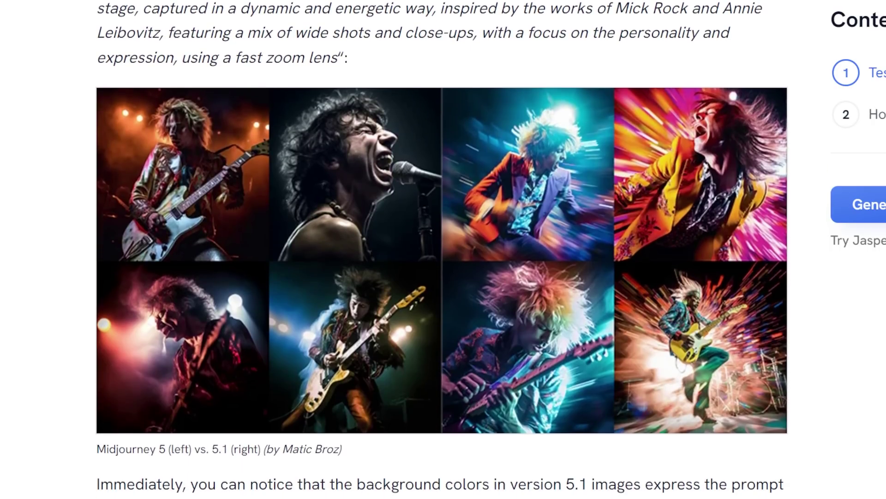
scroll(442, 250, "down", 11)
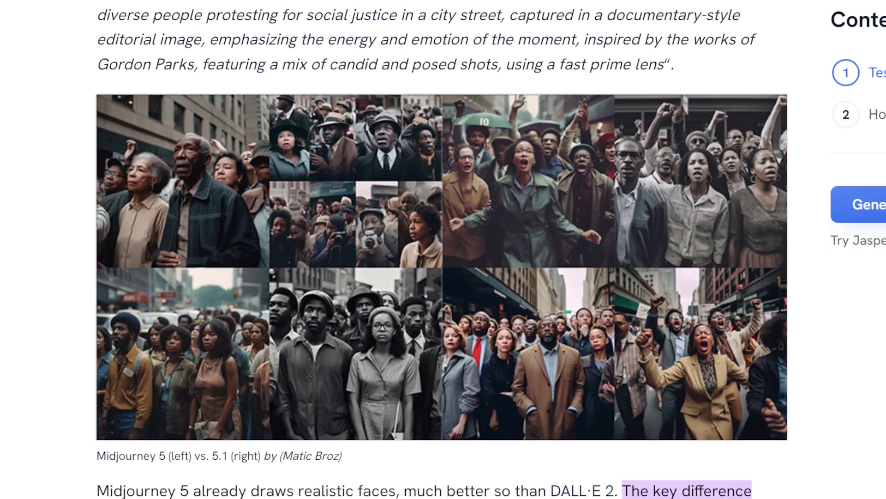
scroll(441, 249, "down", 5)
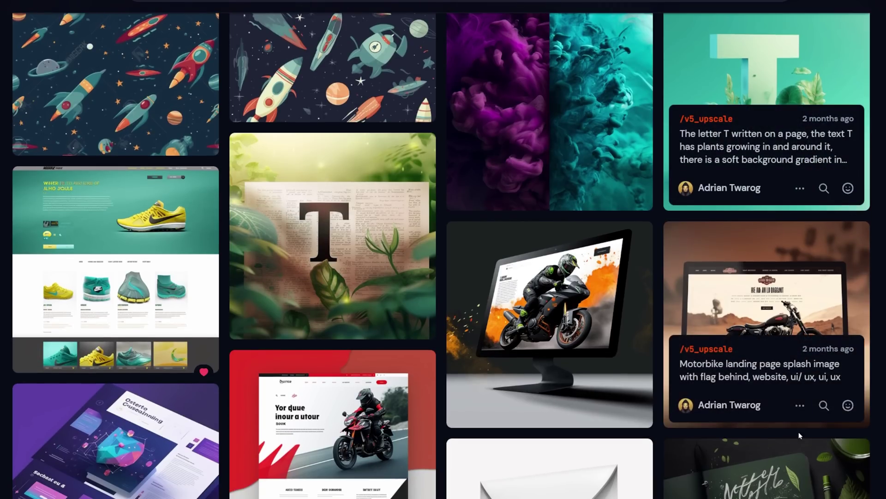
- Open the motorbike landing page image with the desert background from the Midjourney gallery and view its prompt and details
scroll(824, 224, "down", 1)
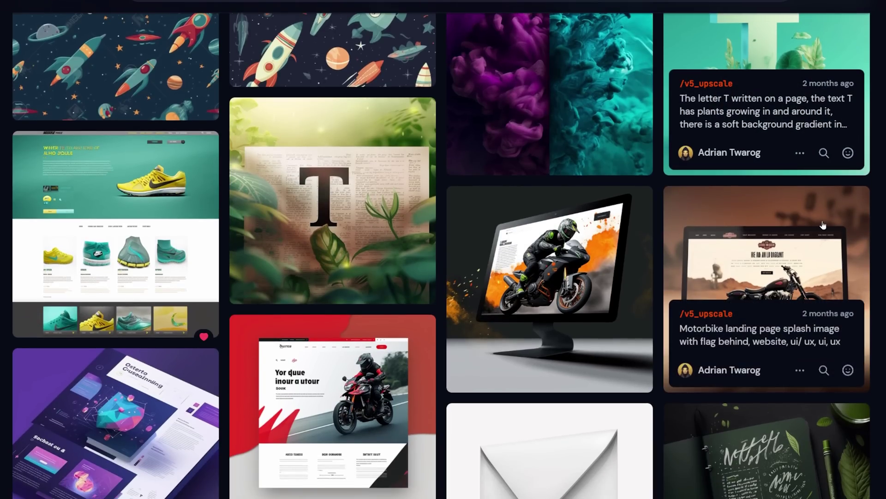
left_click(825, 224)
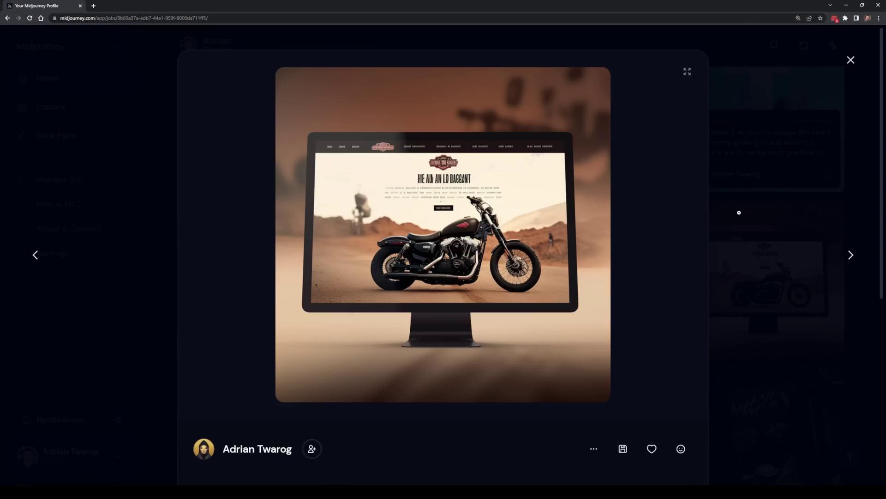
scroll(644, 234, "down", 3)
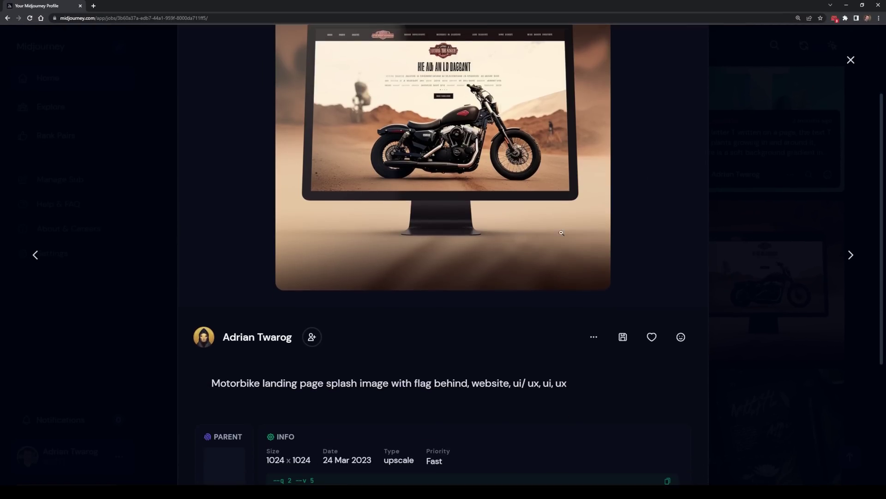
scroll(560, 237, "up", 3)
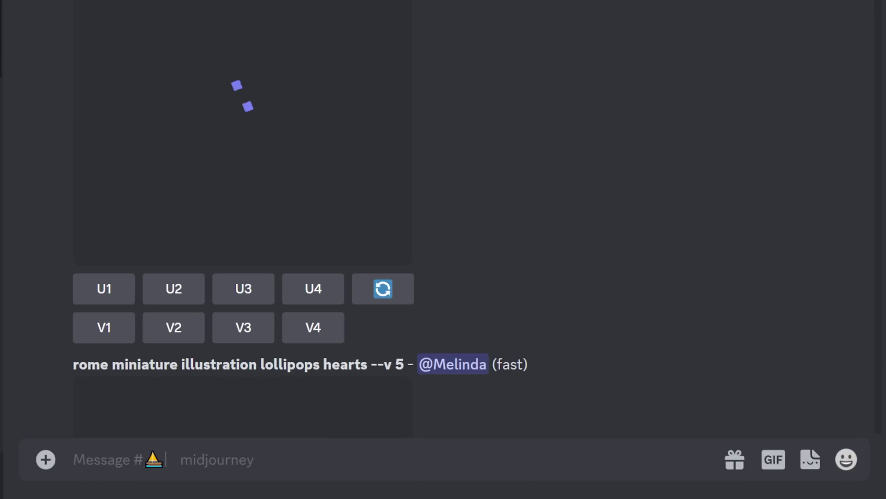
- Run the /settings command in Discord's midjourney channel and select MJ version 5.1 as the model
type("/set")
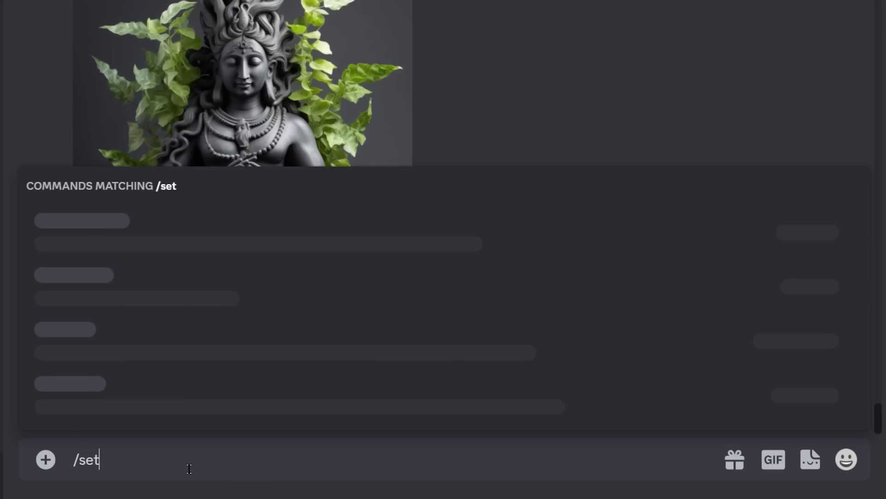
left_click(227, 20)
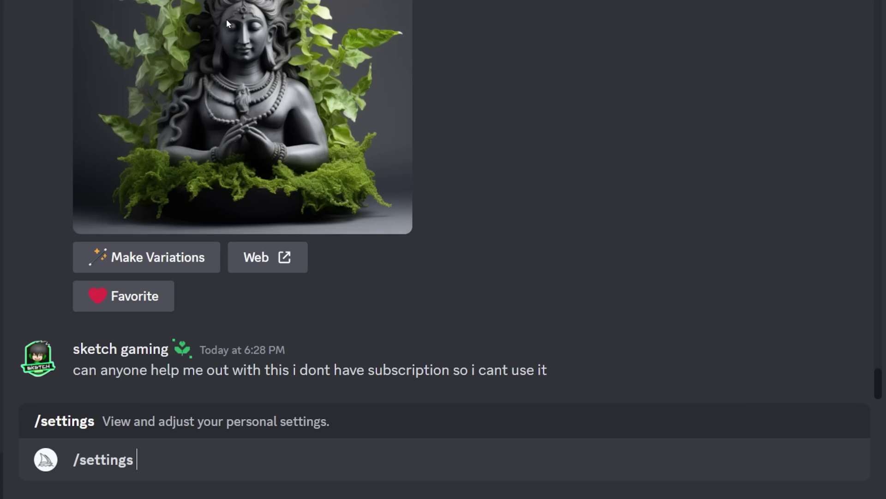
key("Return")
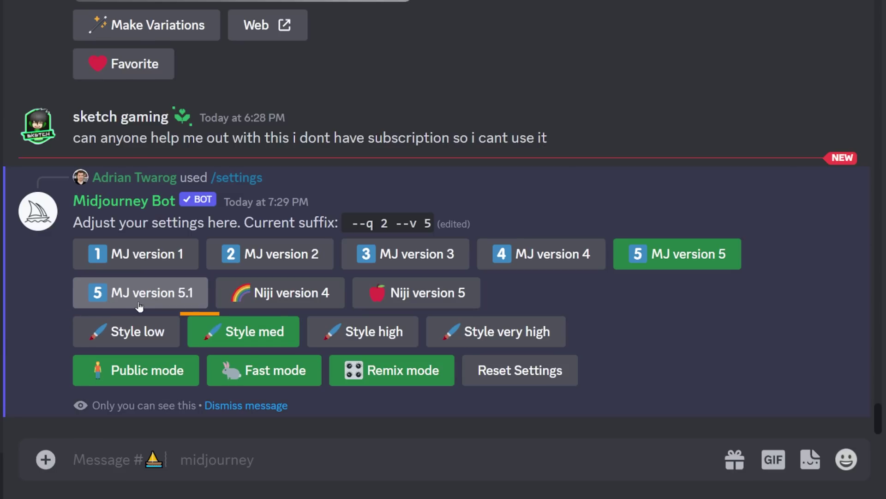
left_click(145, 305)
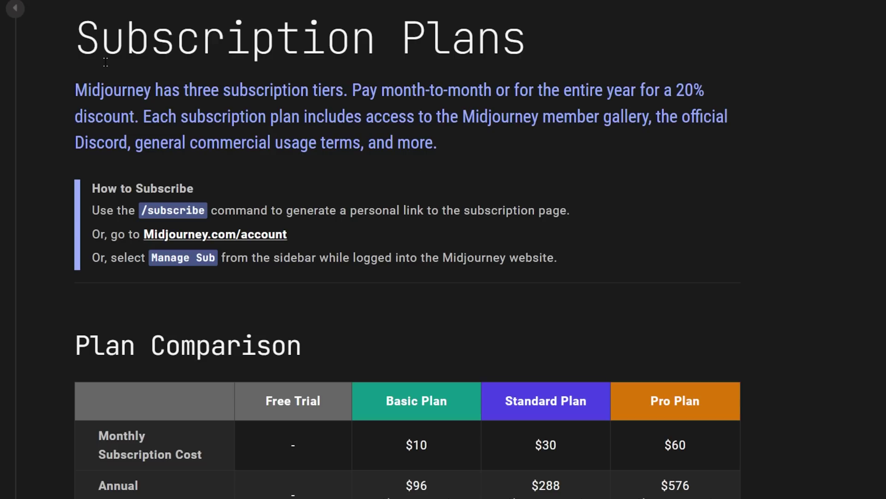
- Review the Midjourney Subscription Plans page, covering the ways to subscribe and the plan comparison table
left_click_drag(76, 37, 572, 37)
left_click(577, 36)
scroll(170, 316, "down", 3)
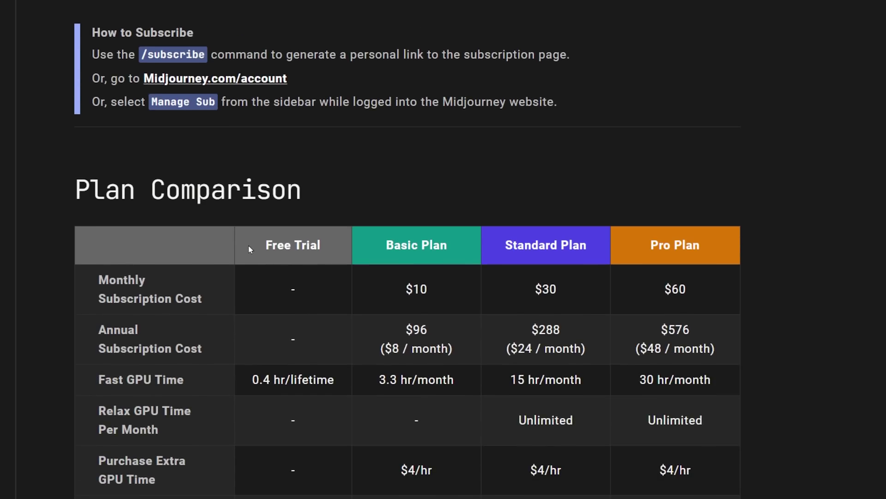
scroll(849, 168, "down", 4)
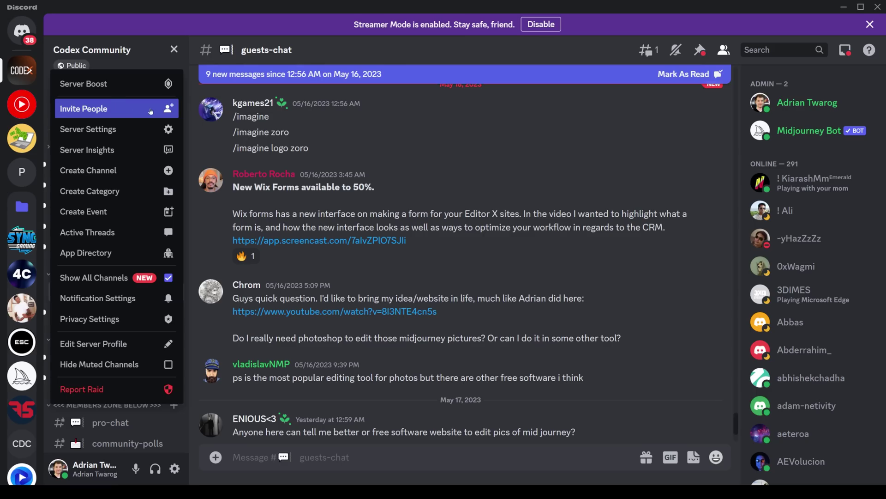
- Switch to Discord and open the midjourney channel of the Codex Community server
left_click(173, 49)
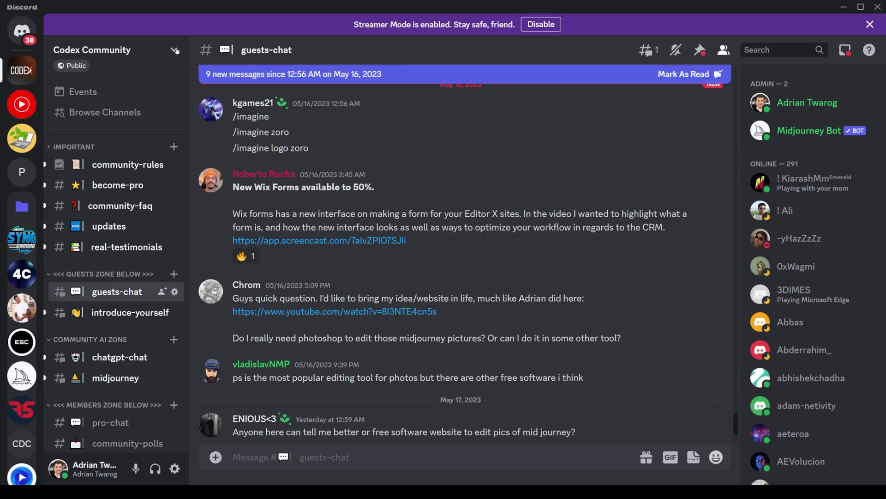
left_click(115, 376)
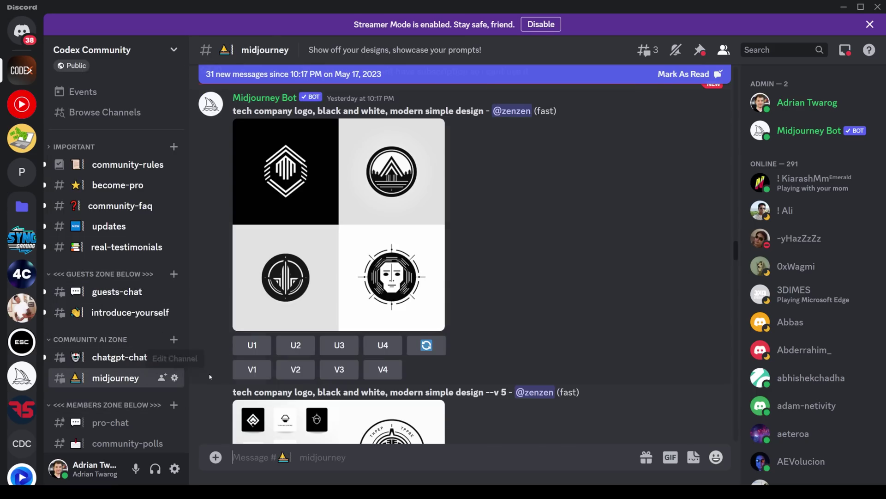
scroll(618, 231, "down", 15)
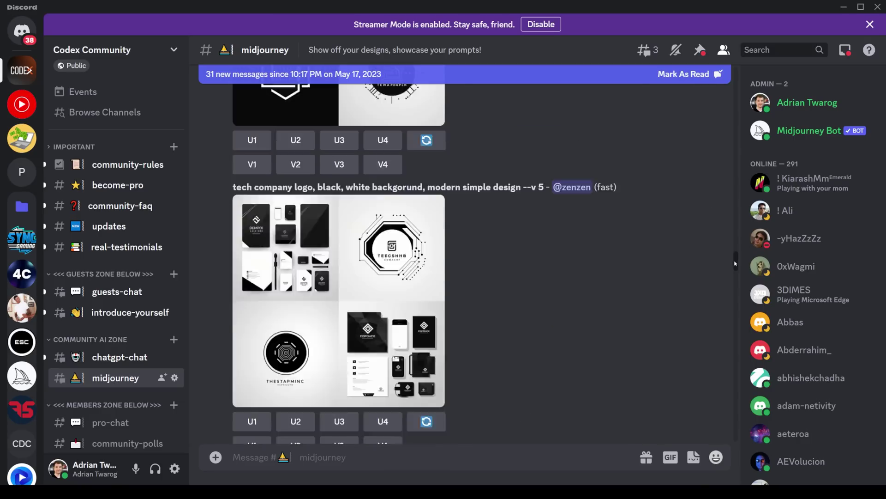
- Compose an /imagine command in the midjourney channel with the prompt "something of your own"
left_click(553, 461)
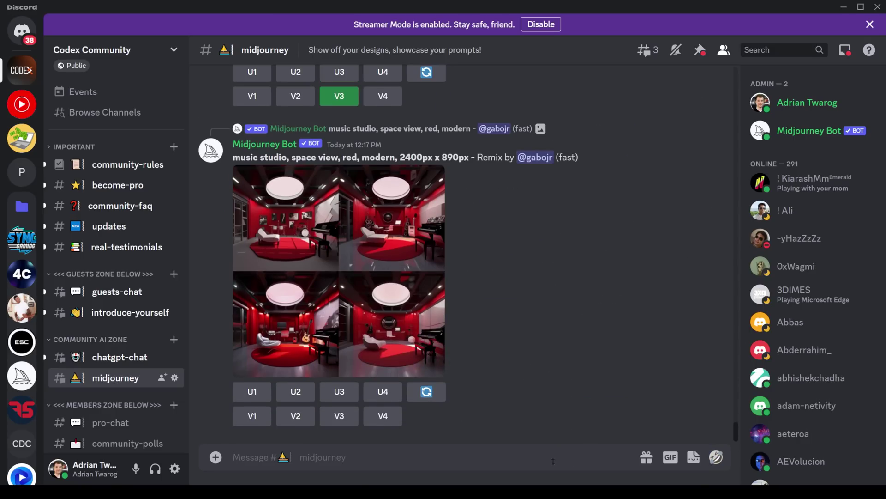
type("/imag")
key("Tab")
type("something of your own")
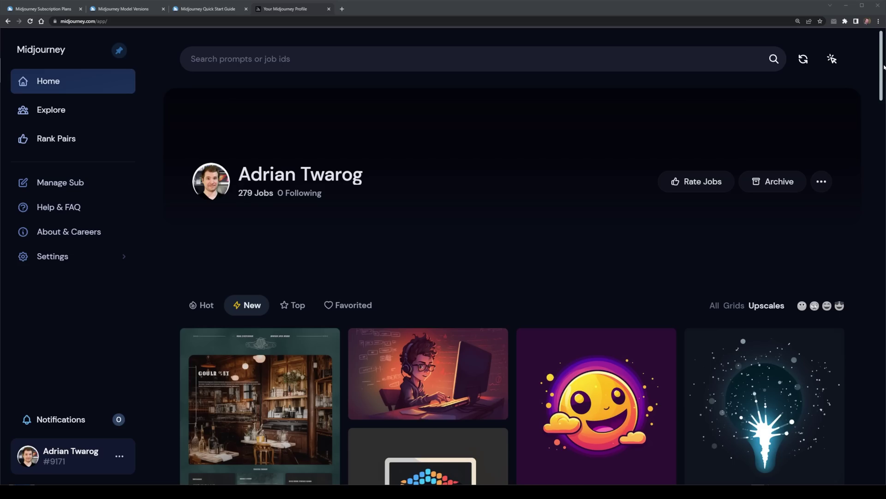
- Find the web design course book image in the Midjourney gallery and highlight its full prompt text
scroll(882, 217, "down", 15)
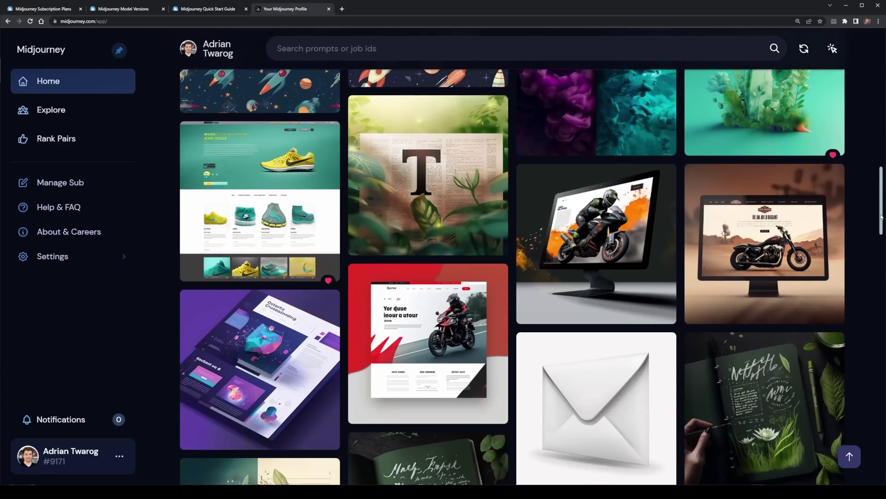
scroll(882, 217, "down", 15)
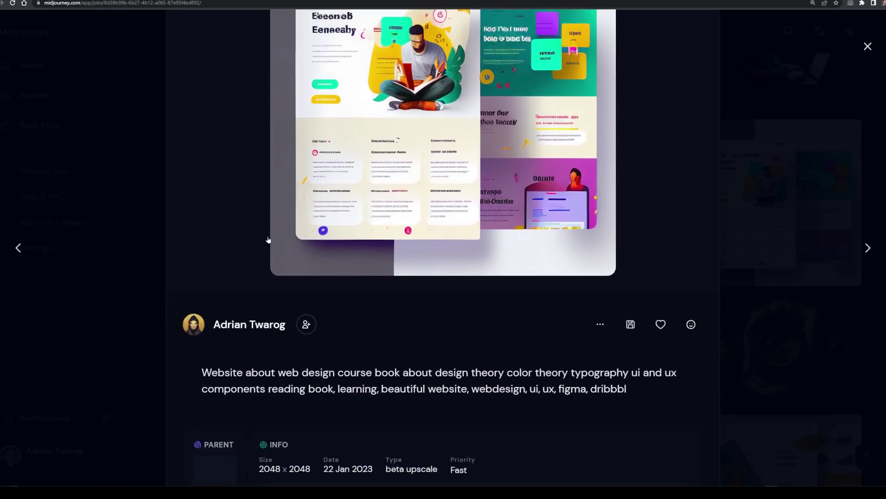
left_click_drag(211, 365, 597, 391)
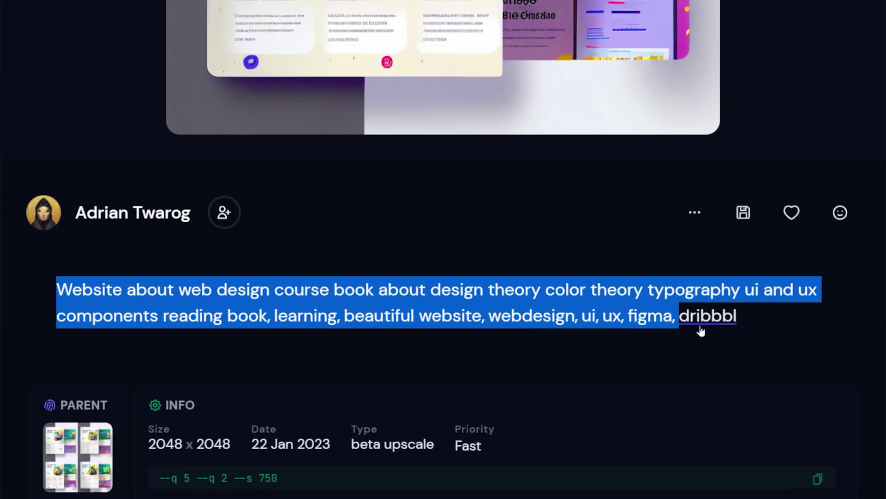
left_click_drag(700, 331, 785, 329)
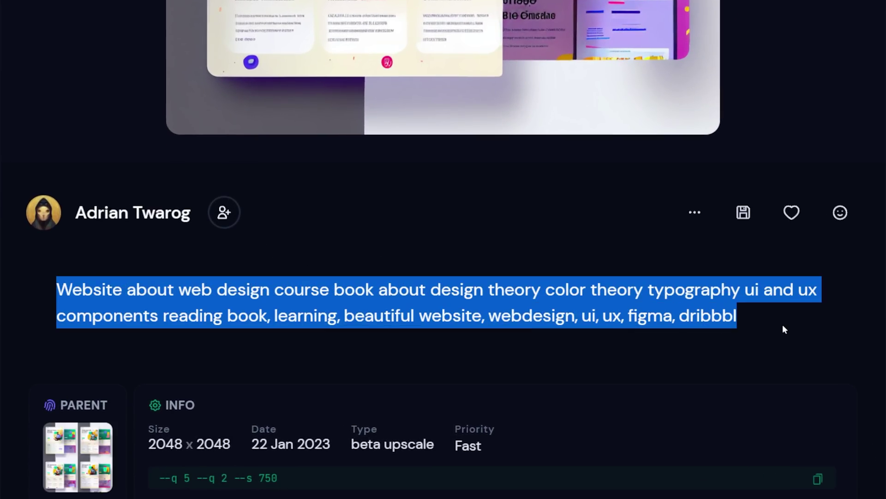
left_click(759, 336)
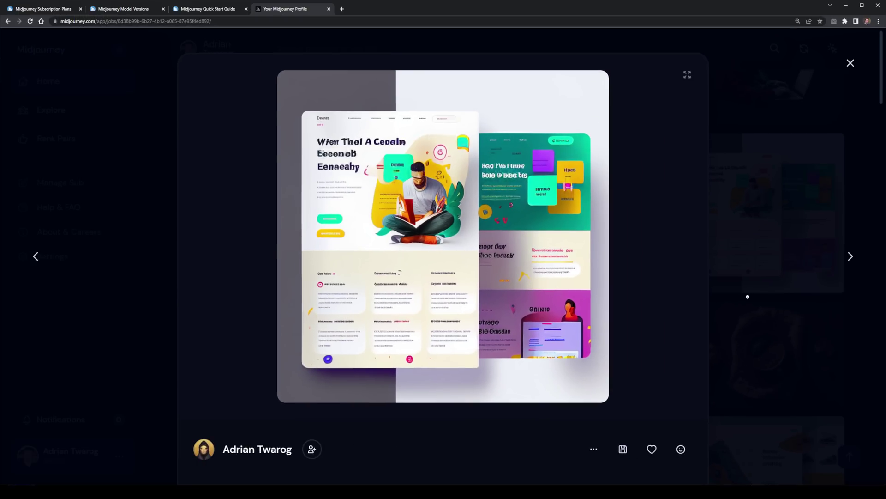
left_click(747, 296)
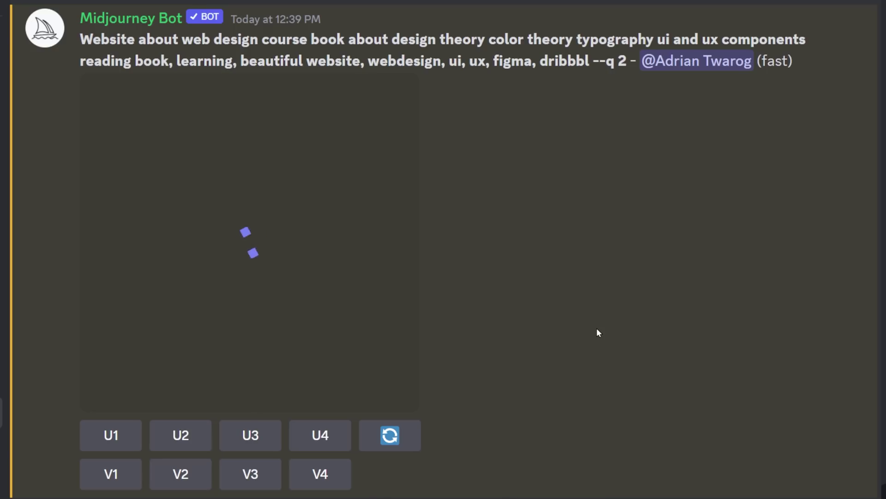
- Enlarge the four-image grid generated from the web design course book prompt in Discord and examine it
key("ctrl+minus")
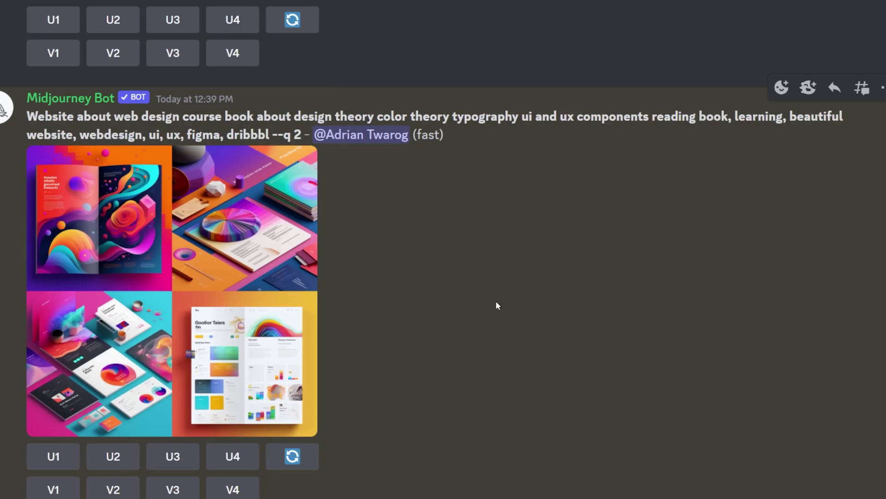
left_click(238, 310)
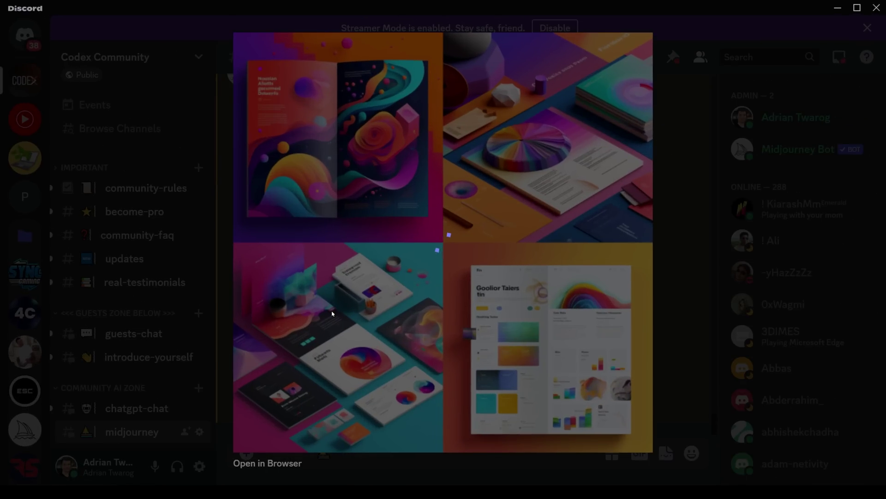
key("Escape")
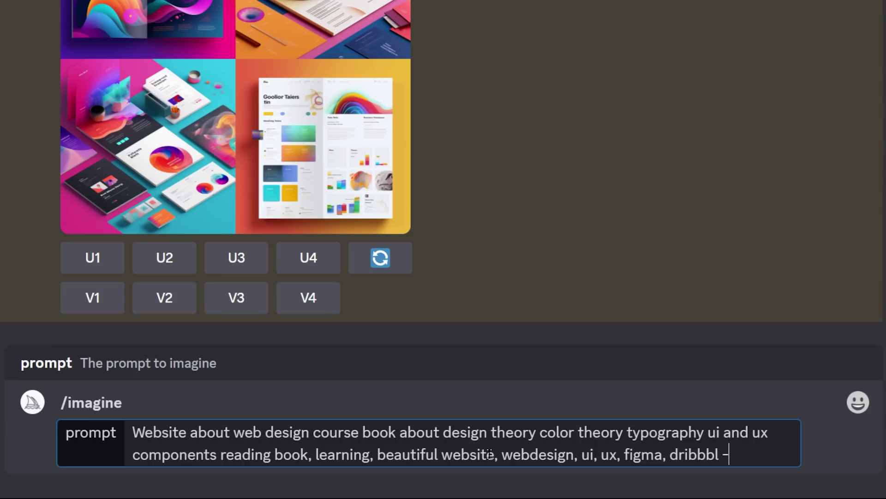
- Append --aspect 9:16 to the web design course book prompt and submit the /imagine command
type("-aspect ")
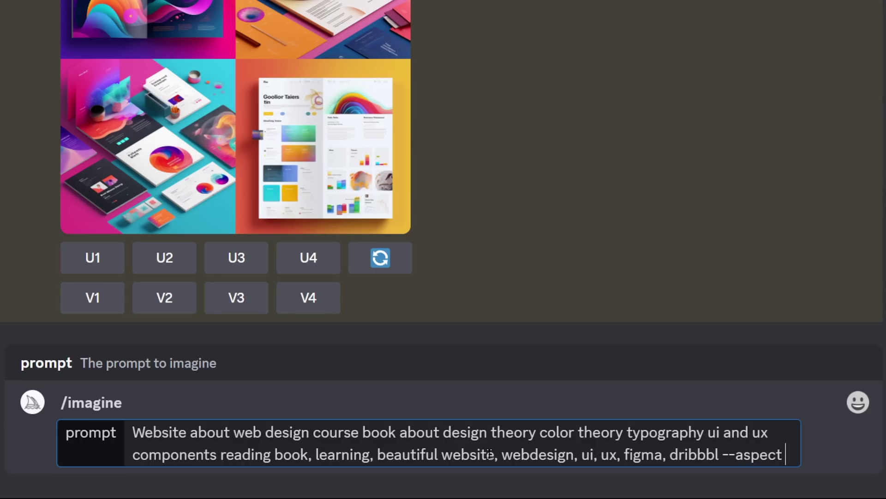
type("16:9")
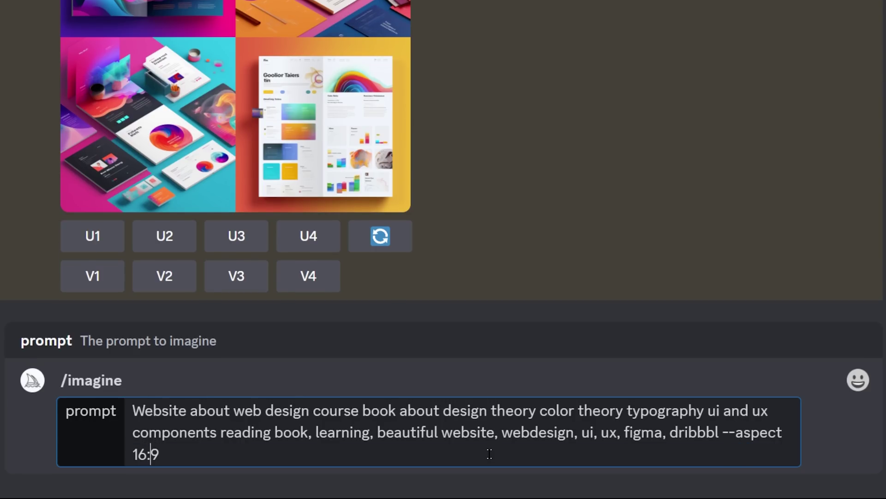
key("BackSpace")
key("BackSpace")
key("BackSpace")
key("End")
type(":16")
key("Return")
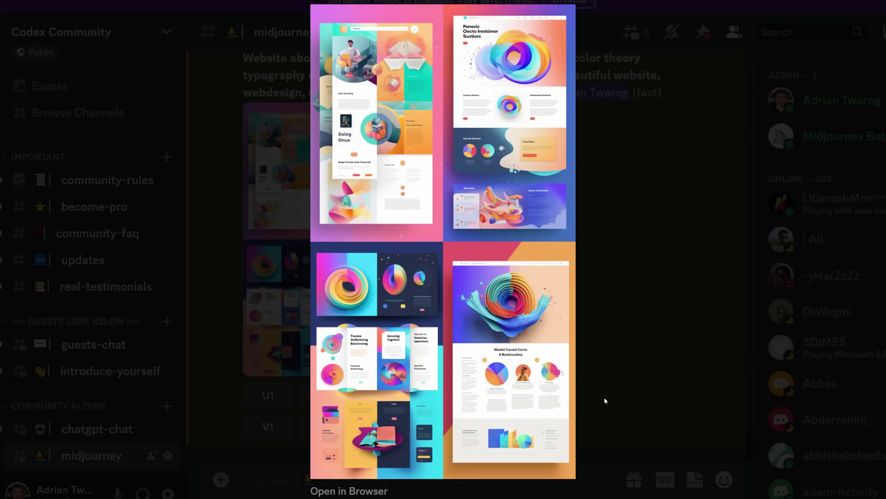
- Upscale the second image of the portrait web design course book grid and view the result enlarged
left_click(657, 251)
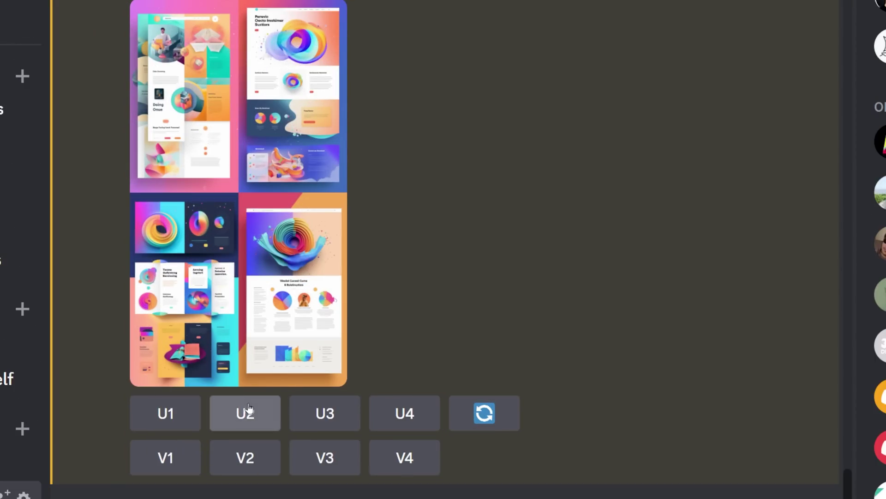
left_click(321, 397)
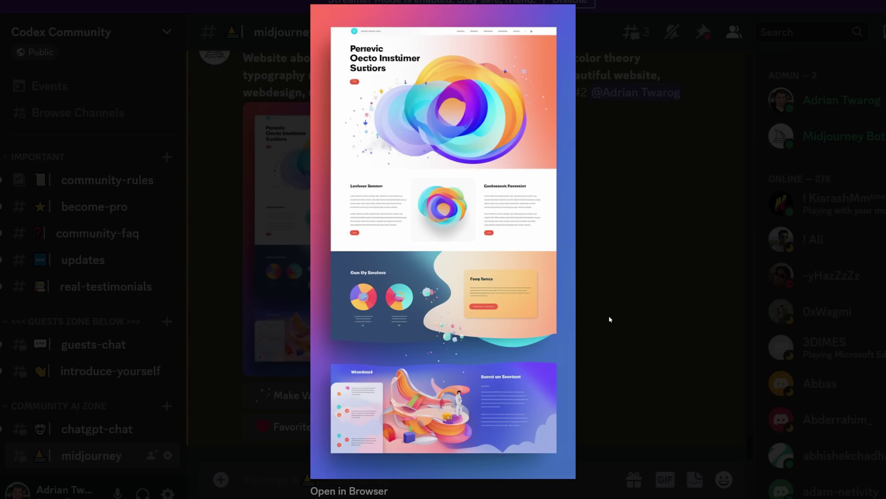
left_click(605, 274)
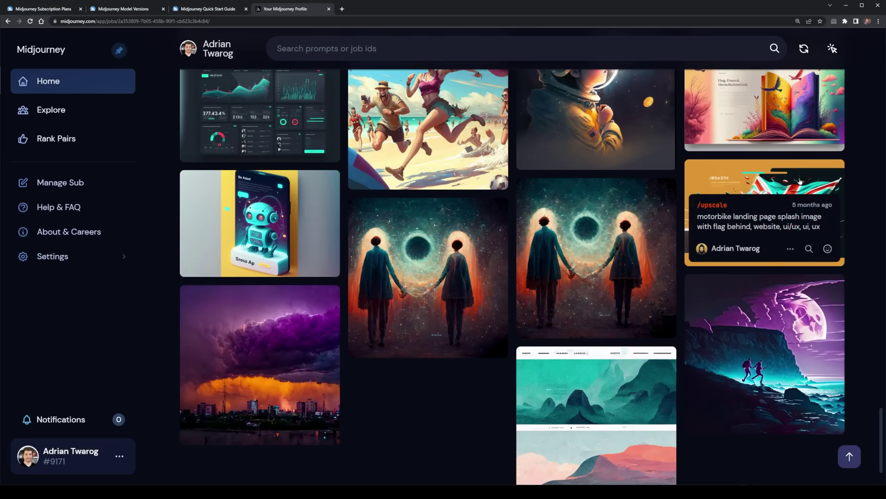
- Open the motorbike landing page image in the Midjourney gallery and highlight its full prompt text
left_click(800, 181)
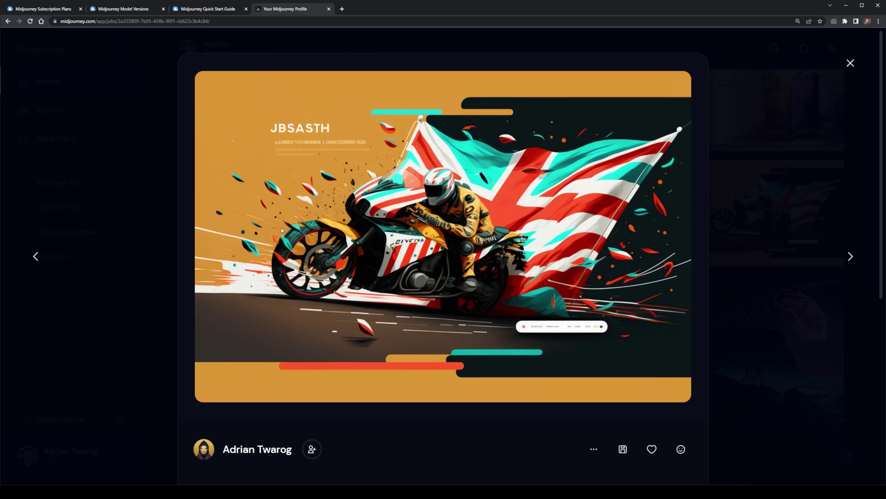
scroll(283, 229, "down", 2)
left_click_drag(206, 391, 586, 387)
key("ctrl+c")
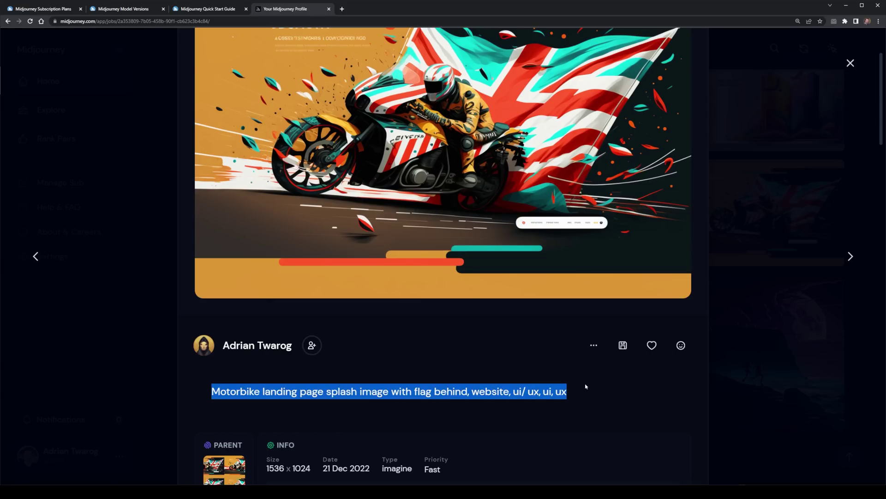
scroll(585, 387, "up", 2)
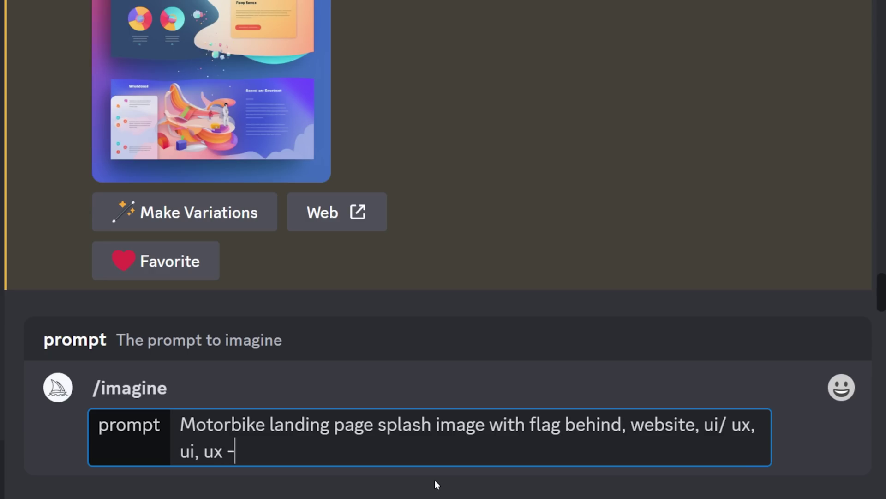
- Complete the motorbike landing page /imagine prompt in Discord with --aspect 9:16
type("-aspect 1")
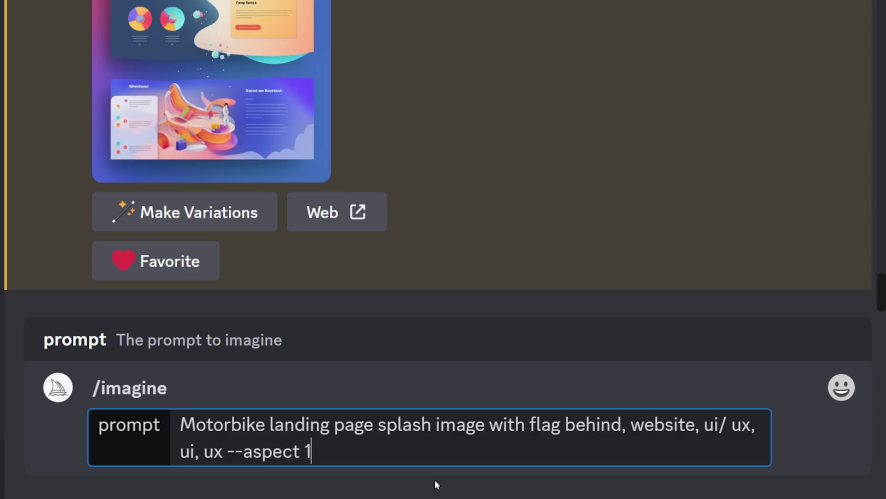
type("6")
key("BackSpace")
key("BackSpace")
type("9:16")
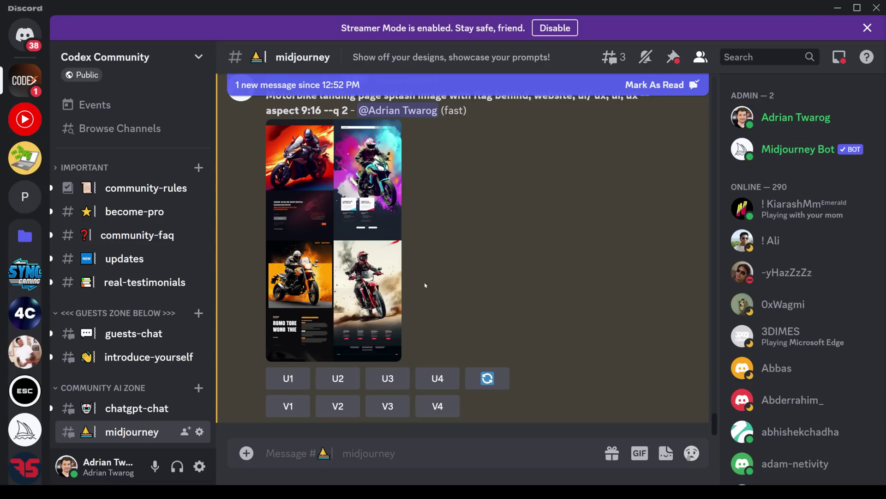
- Enlarge the four-image grid generated from the 9:16 motorbike landing page prompt and examine it
scroll(448, 251, "up", 1)
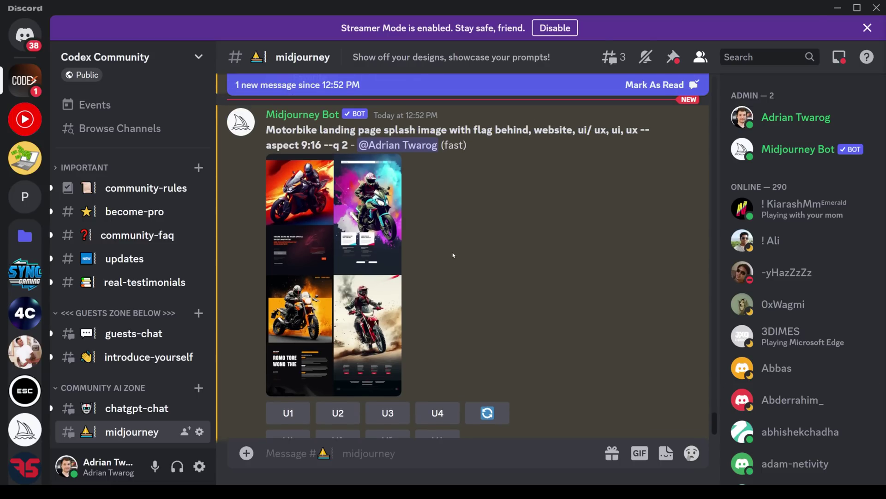
scroll(500, 245, "down", 1)
key("ctrl+minus")
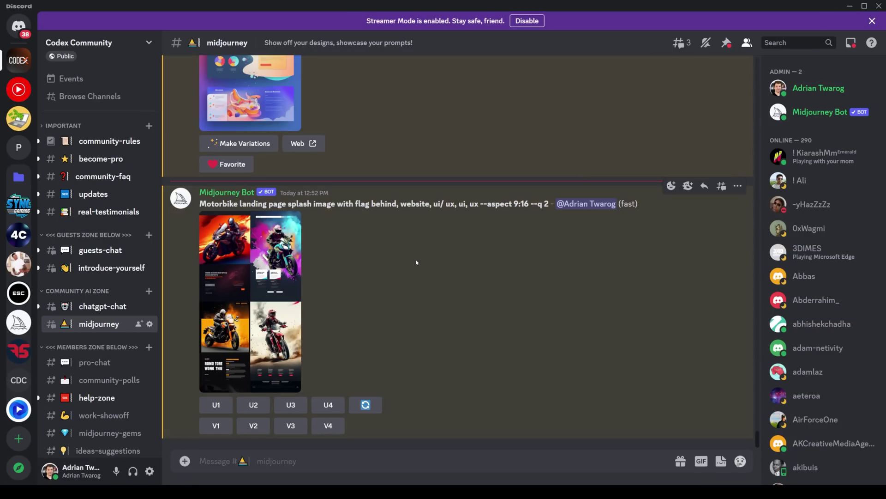
left_click(280, 271)
key("ctrl+plus")
key("ctrl+plus")
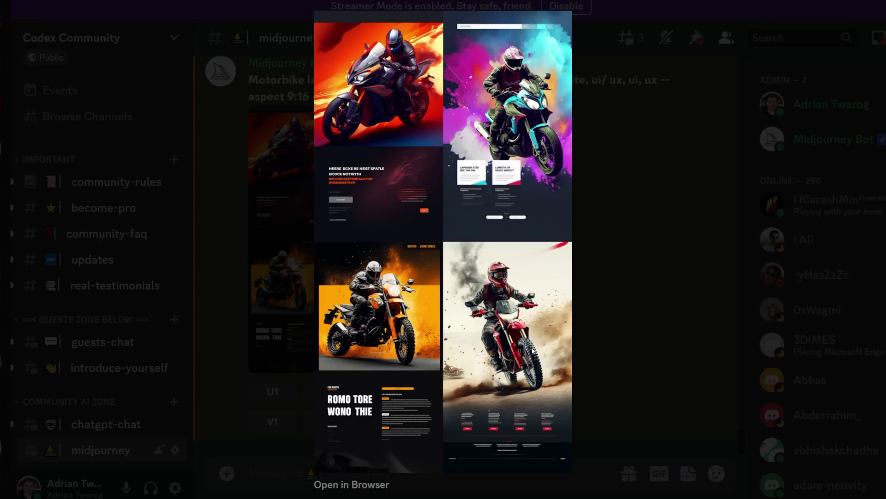
left_click(620, 329)
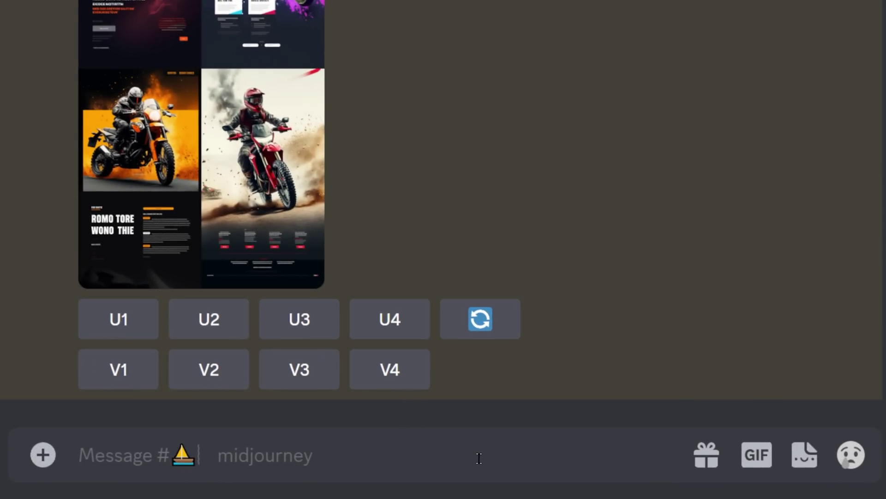
- Start a new /imagine command with the prompt "Motorbike landing page splash image with flag behind, website, ui/ ux, ui, ux"
type("Motorbike landing page splash image with flag behind, website, ui/ux, ui, ux")
key("ctrl+a")
key("BackSpace")
type("/imag")
left_click(355, 384)
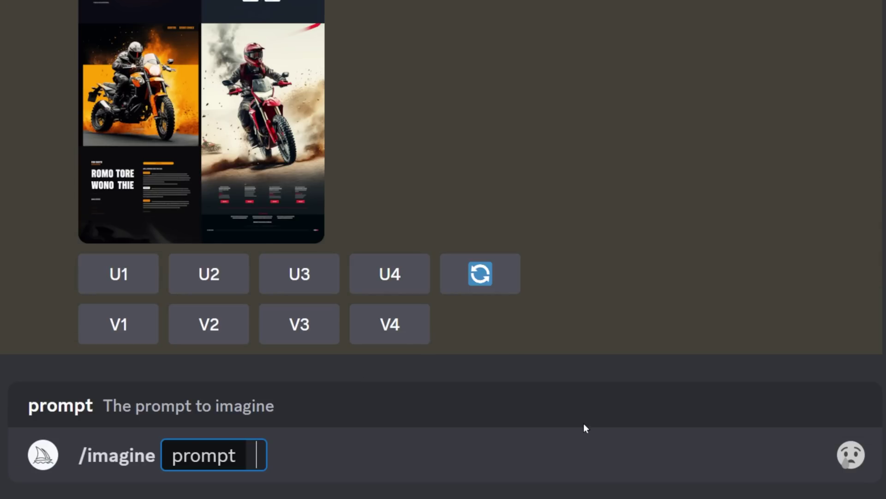
key("ctrl+v")
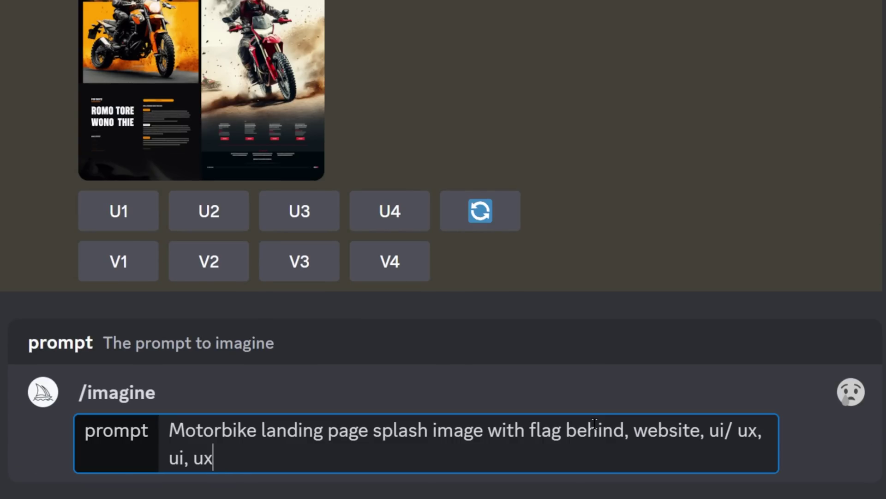
- Append --aspect 3:16 to the motorbike prompt and submit it
type("--aspect :17")
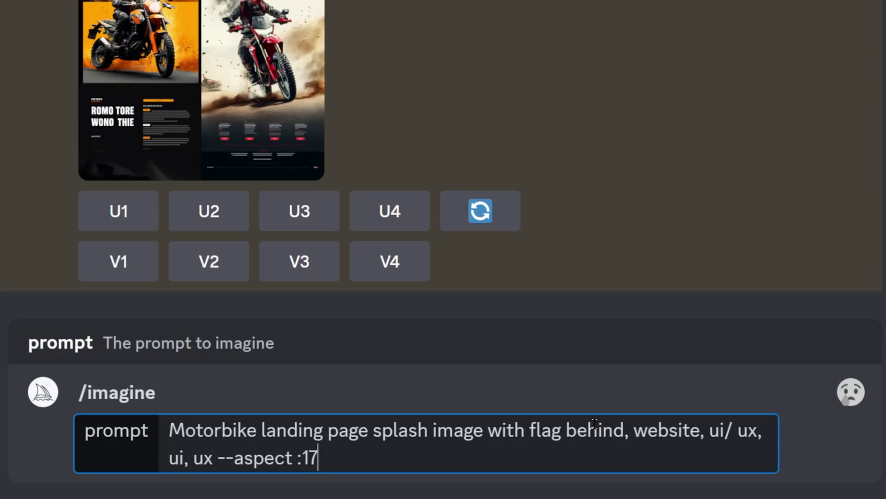
key("BackSpace")
key("BackSpace")
type("3:16")
key("BackSpace")
key("BackSpace")
key("BackSpace")
key("BackSpace")
key("BackSpace")
type("3:16")
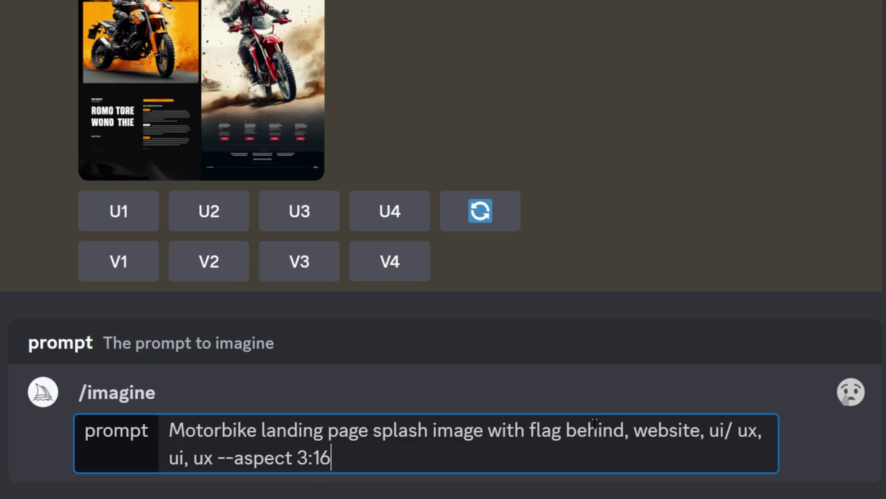
key("Return")
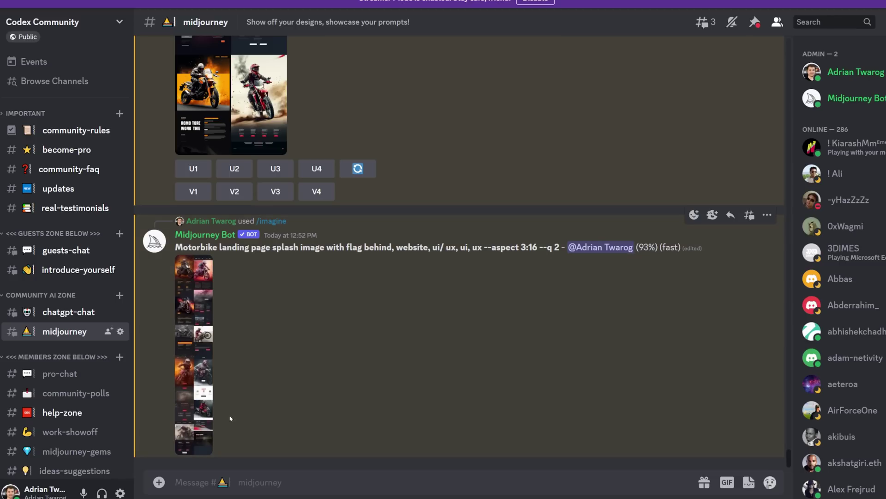
- Upscale the first image of the 3:16 motorbike landing page grid
left_click(193, 337)
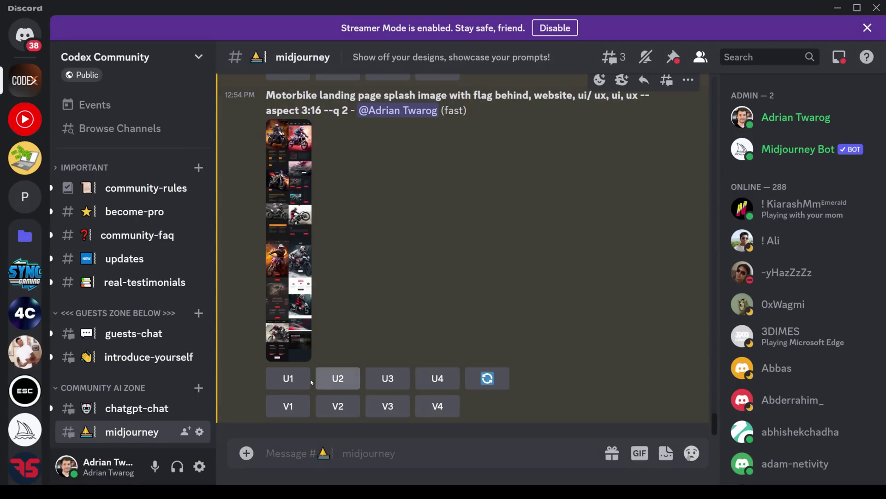
left_click(288, 378)
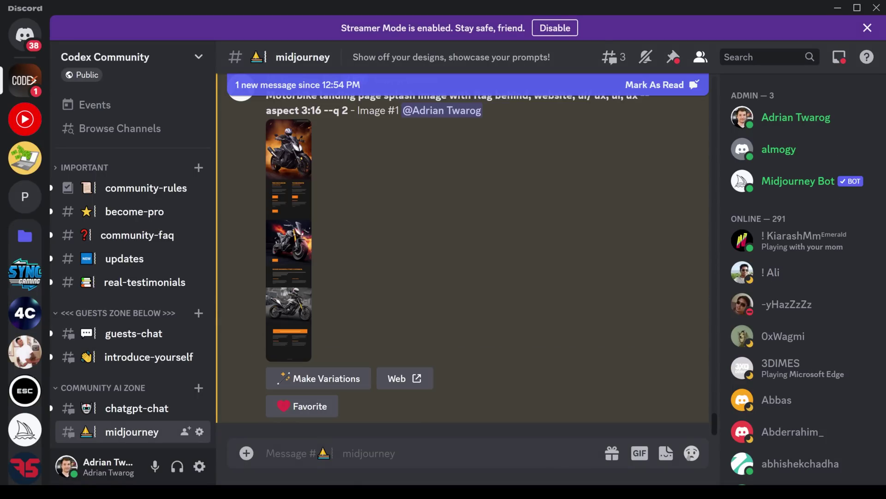
scroll(574, 387, "up", 2)
scroll(496, 356, "down", 1)
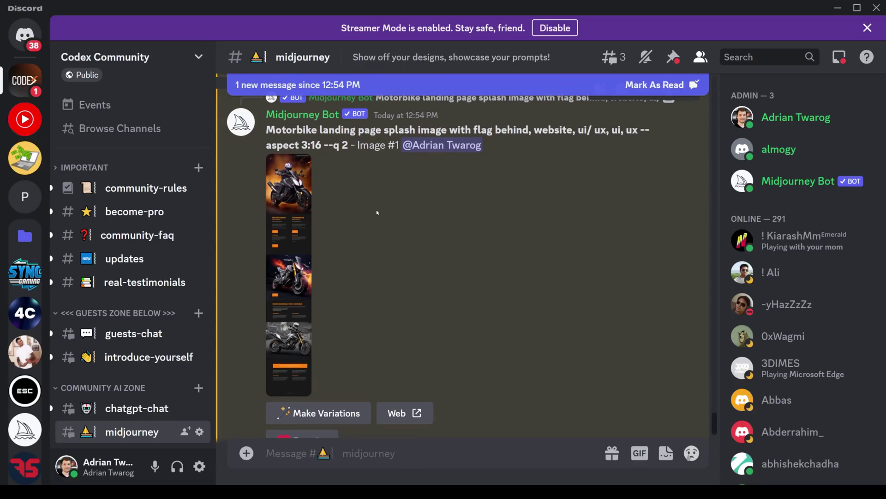
- Enlarge the upscaled 3:16 motorbike landing page and open it in the browser
key("ctrl+minus")
key("ctrl+minus")
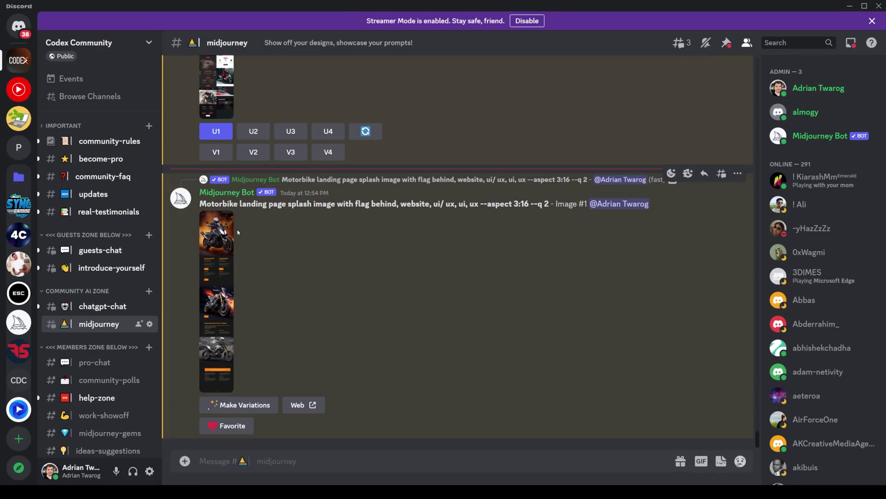
left_click(219, 233)
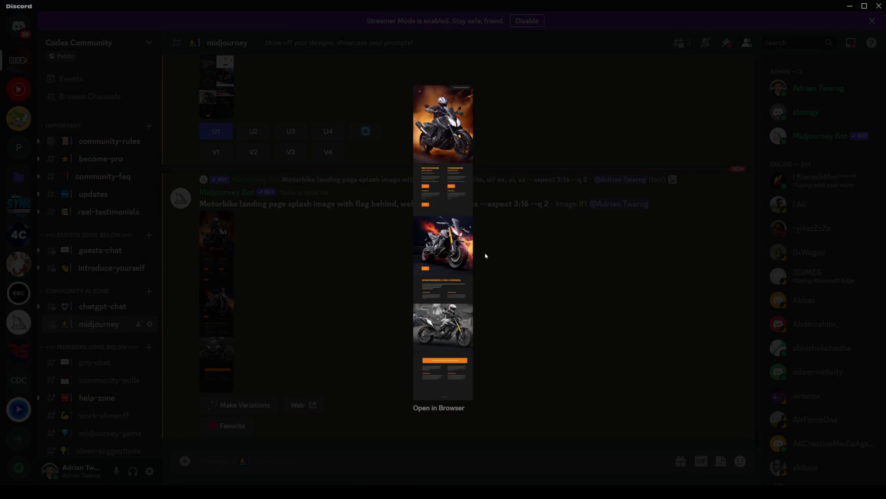
left_click(441, 407)
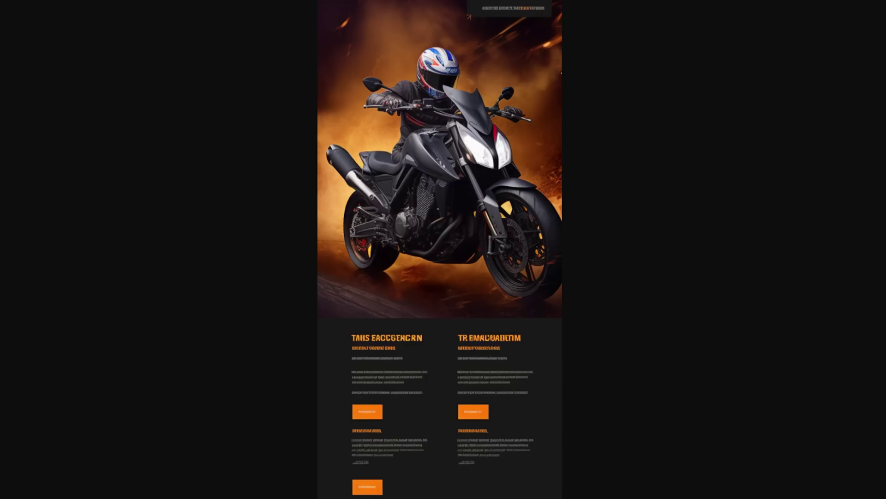
- Examine the full-length motorbike landing page design from its hero image through the lower sections, including at a larger zoom
scroll(440, 249, "down", 3)
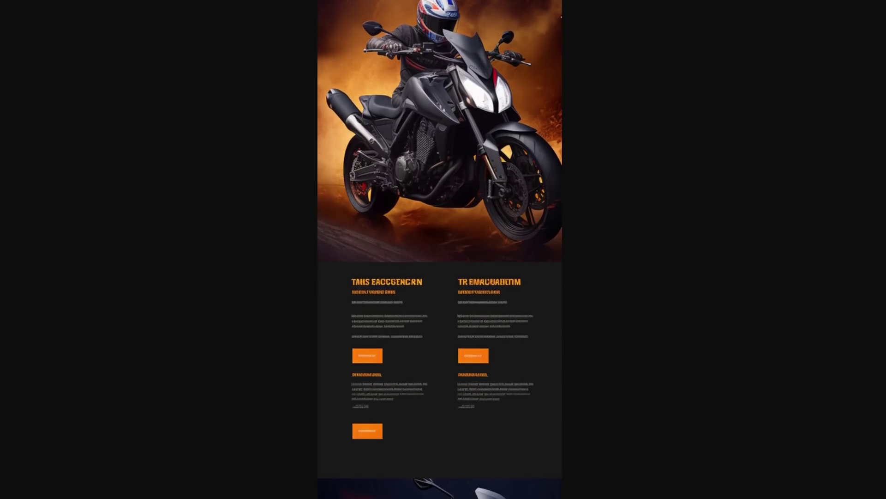
scroll(440, 249, "down", 5)
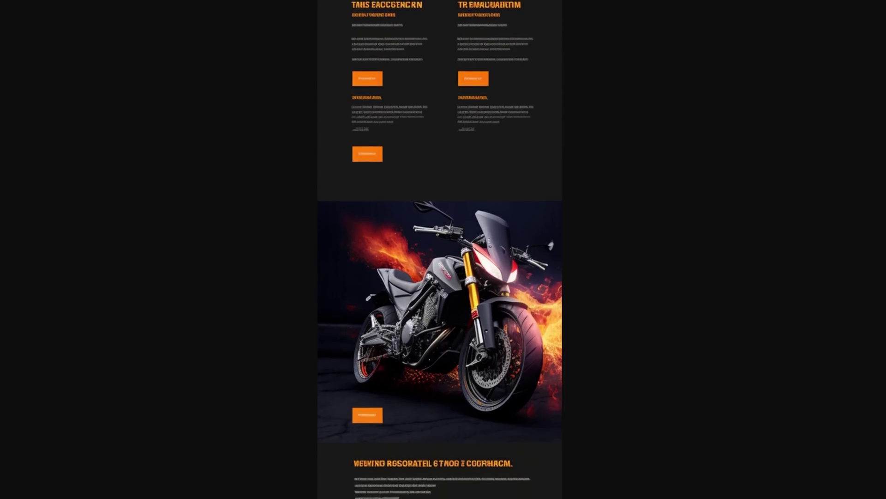
scroll(439, 249, "down", 7)
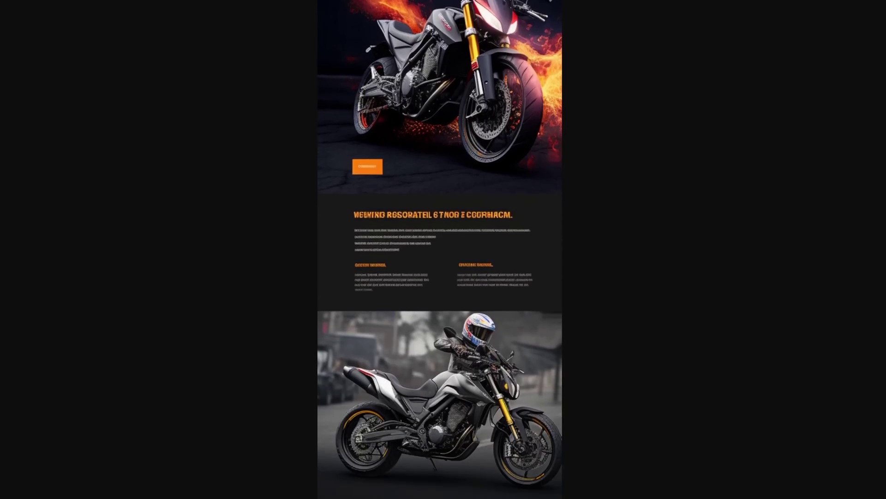
scroll(440, 249, "down", 2)
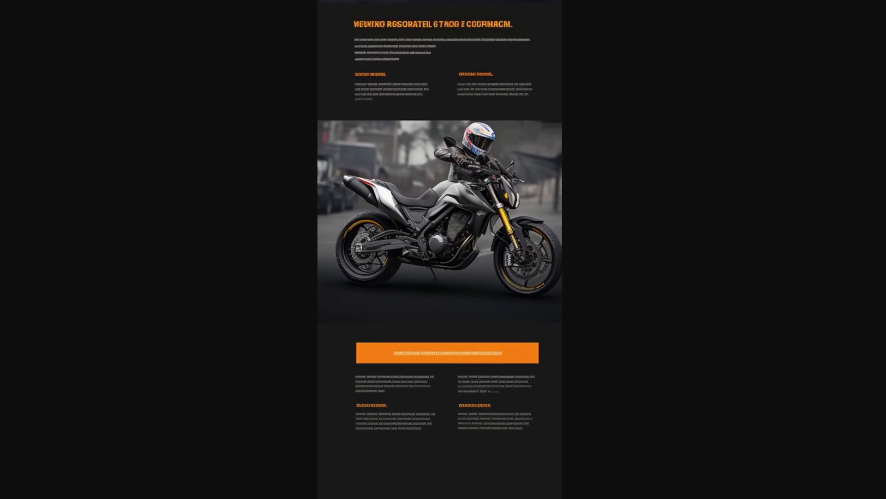
scroll(439, 249, "up", 7)
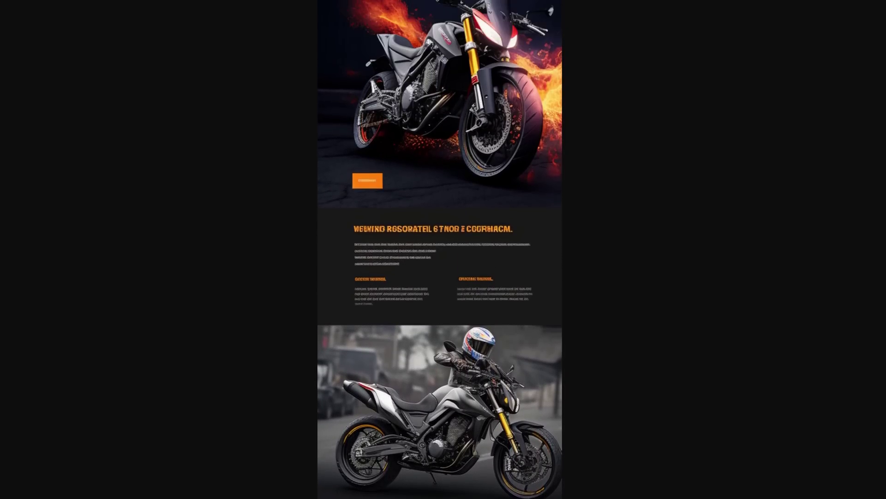
scroll(440, 249, "up", 8)
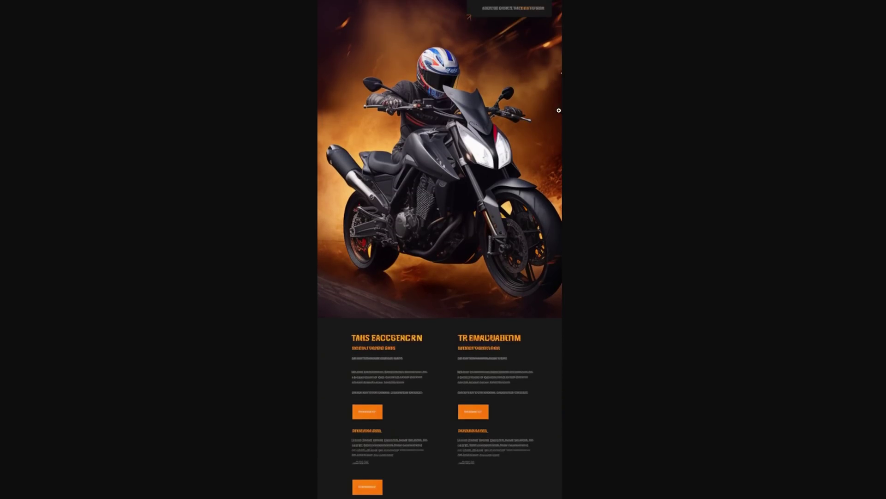
scroll(559, 110, "up", 3)
scroll(575, 123, "down", 7)
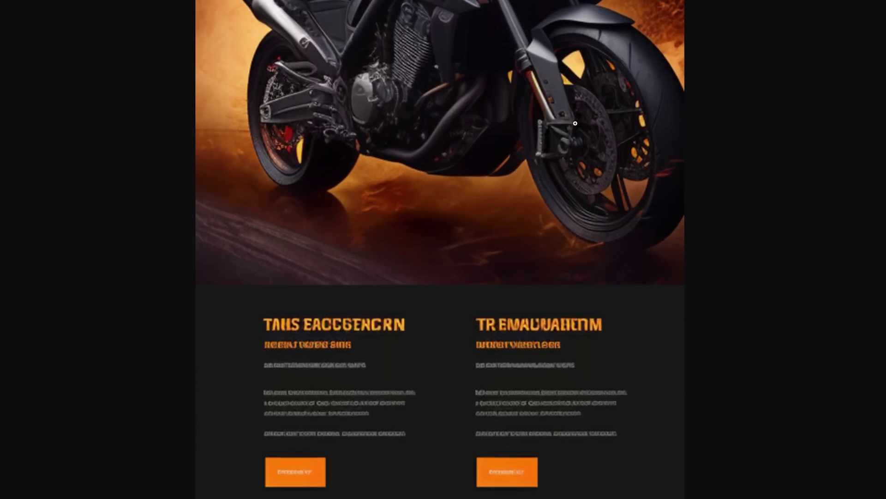
scroll(615, 129, "down", 10)
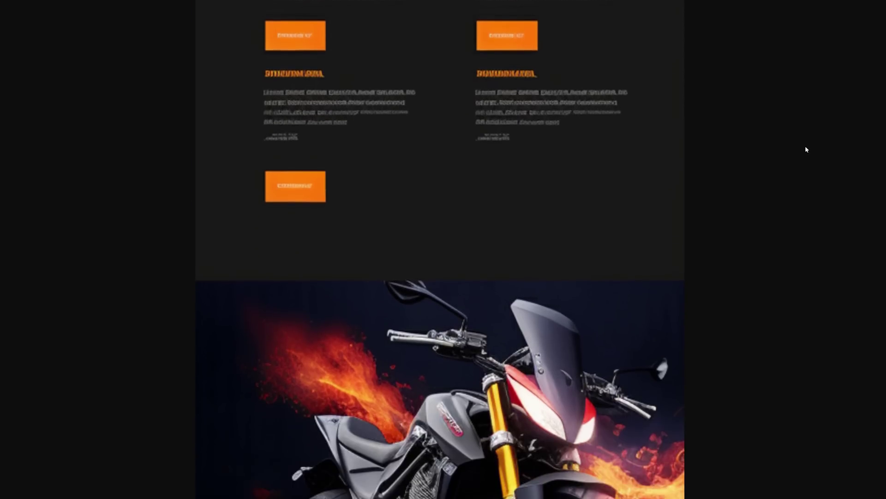
scroll(806, 149, "down", 10)
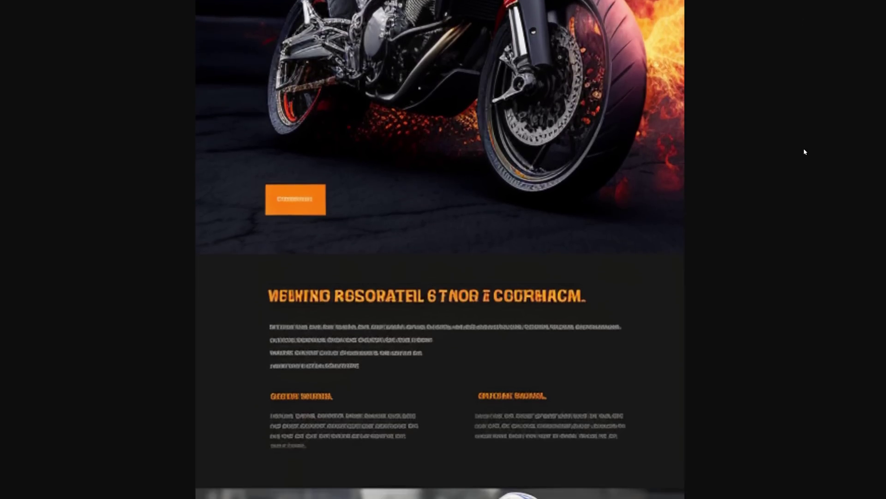
- Review the second and third motorcycle sections of the motorbike landing page design up close
scroll(805, 151, "down", 10)
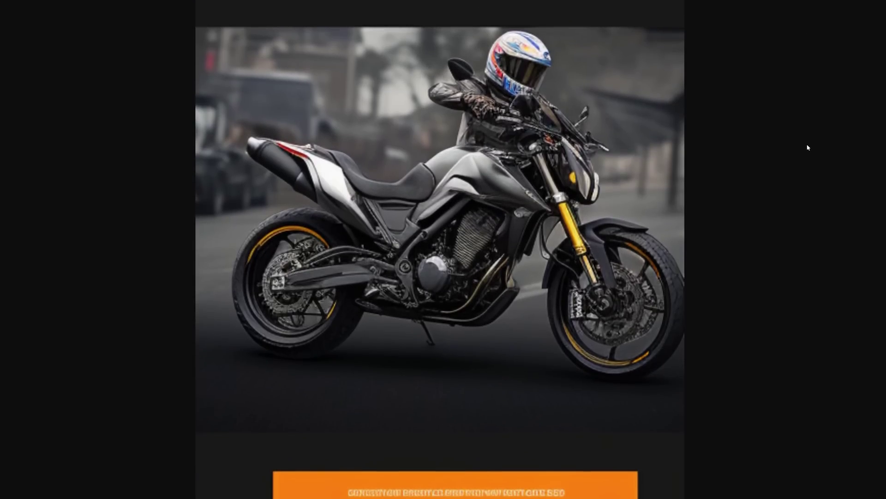
scroll(807, 147, "up", 1)
scroll(724, 241, "down", 7)
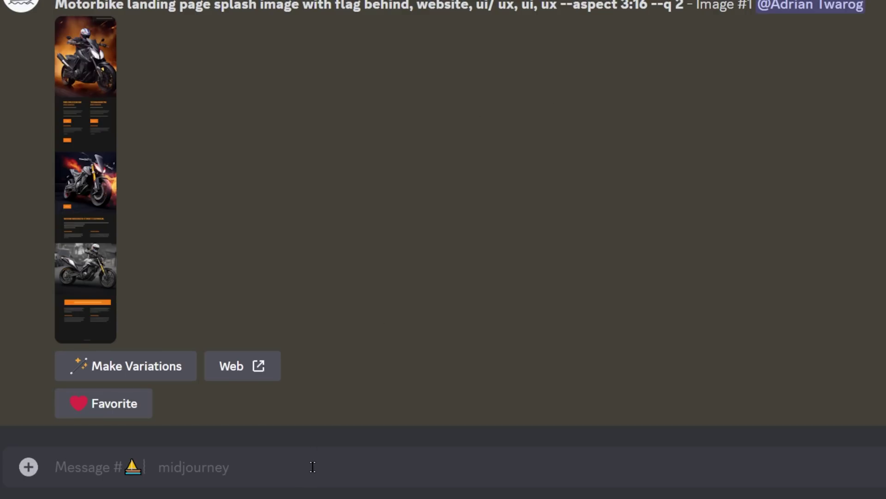
- Submit an imagine prompt in Discord: "A beautiful website design about a cafe, ui, ux, web design --aspect 9:16 --q 2 --v 5.1"
type("/imag")
key("Tab")
type("A beautiful website design about a cafe, ui, ux, web design --aspect 9:16  --q 2 --v 5.1")
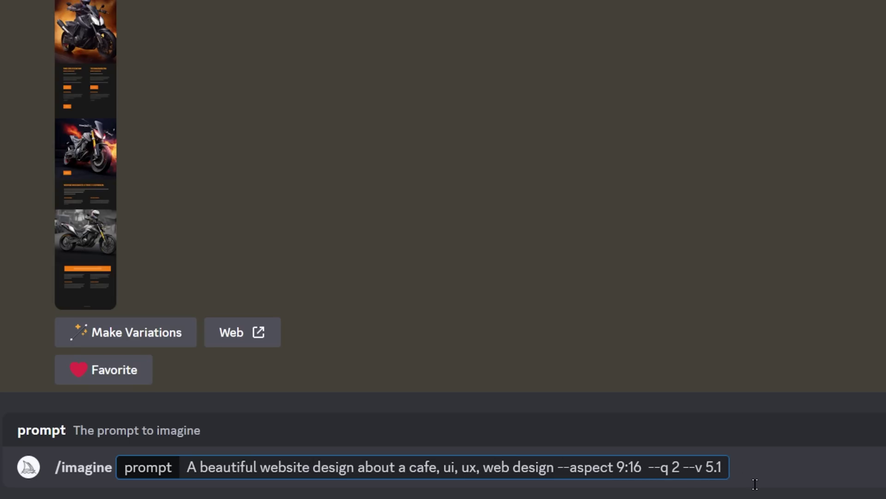
left_click_drag(186, 467, 546, 465)
left_click(552, 466)
key("Return")
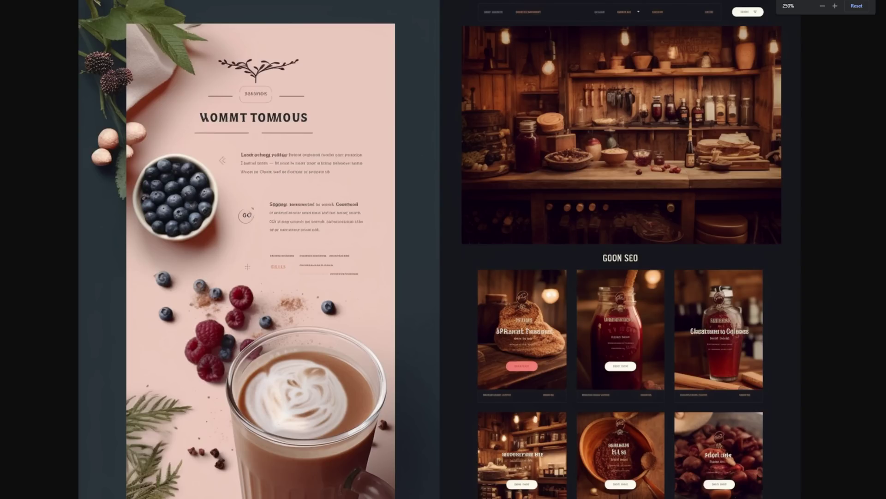
- Examine the generated cafe website designs at 250% zoom from their hero areas downward
scroll(443, 250, "down", 1)
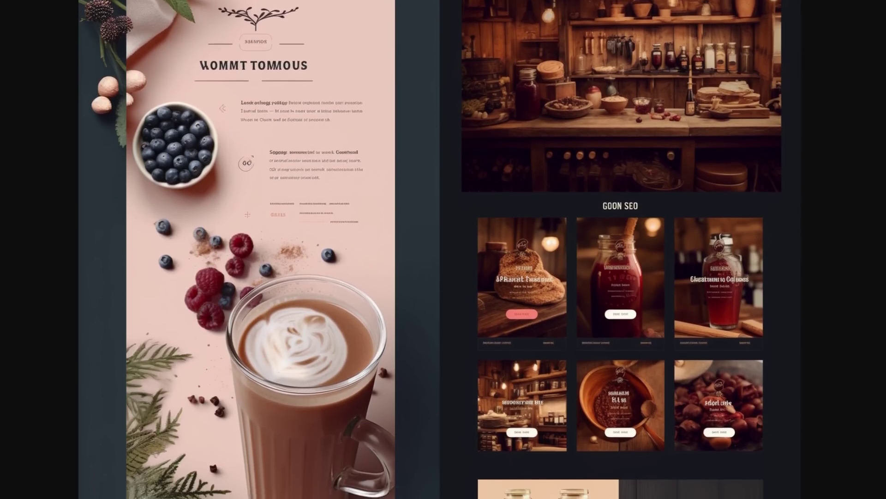
scroll(443, 250, "down", 4)
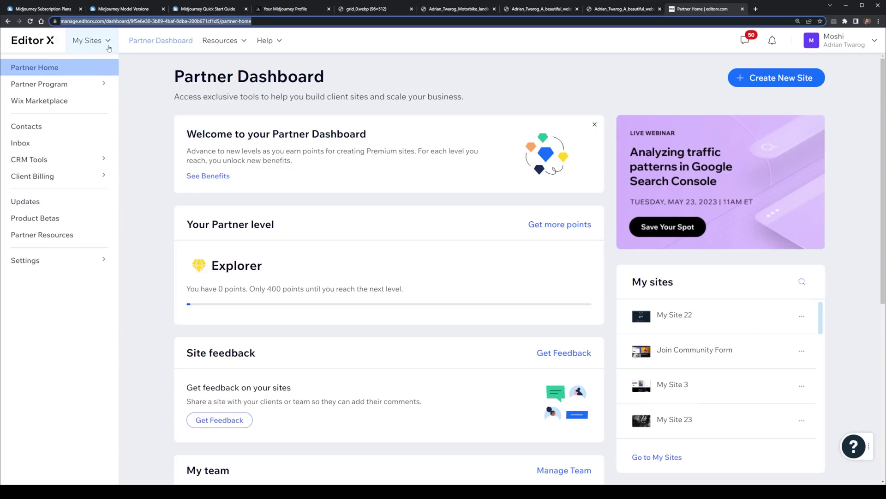
- Create a new site in Editor X and open the blank section's background color for a custom color
mouse_move(109, 48)
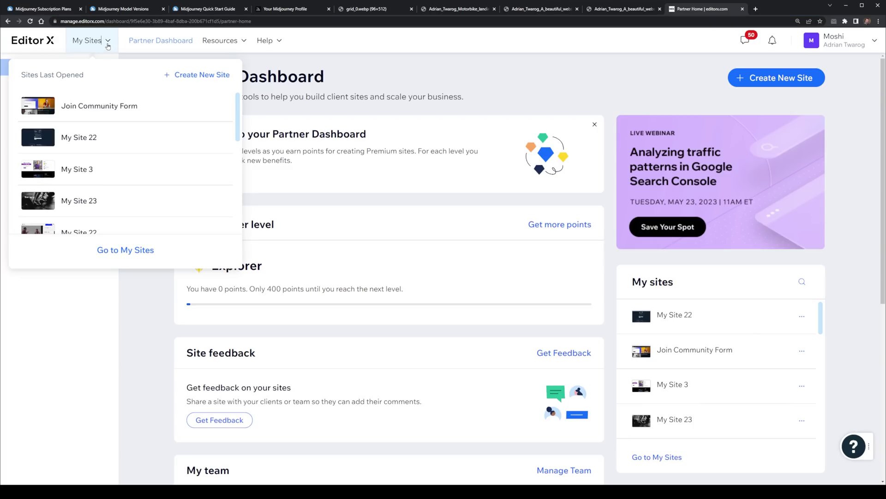
left_click(202, 75)
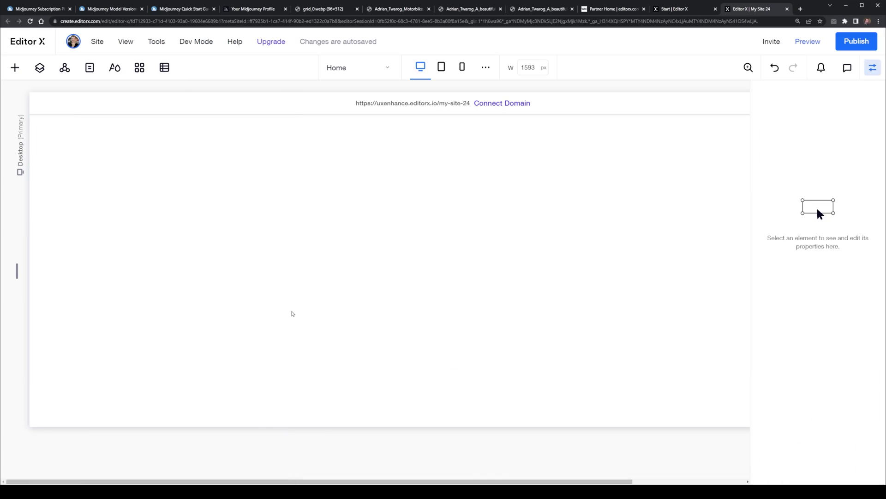
left_click(388, 252)
left_click(815, 134)
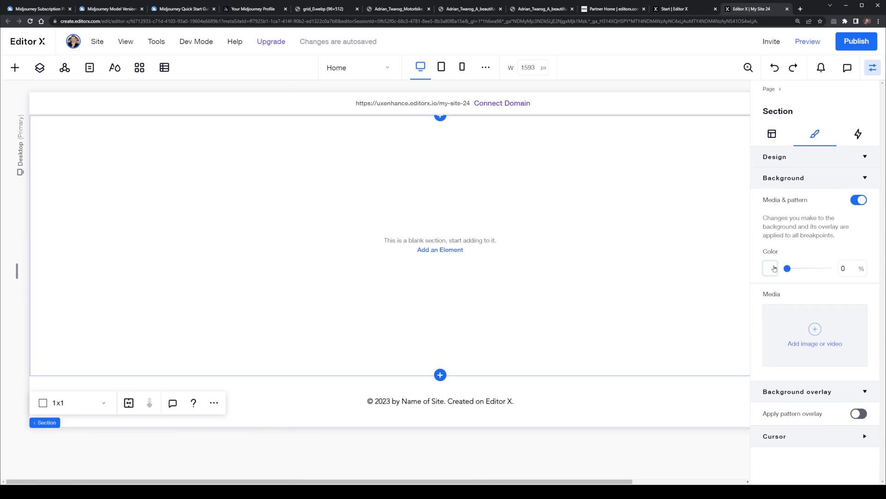
left_click(775, 267)
left_click(869, 401)
- Switch to the cafe design image, inspect it in DevTools and add color: #000 to its element style
right_click(426, 244)
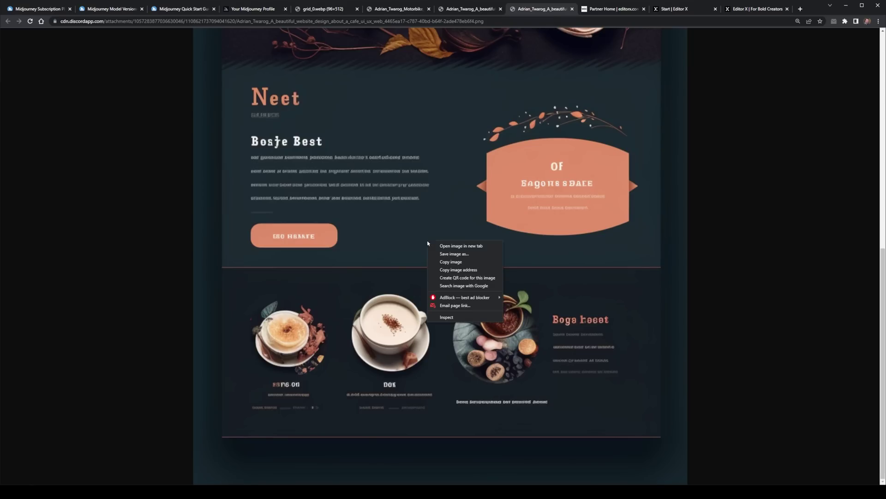
left_click(453, 308)
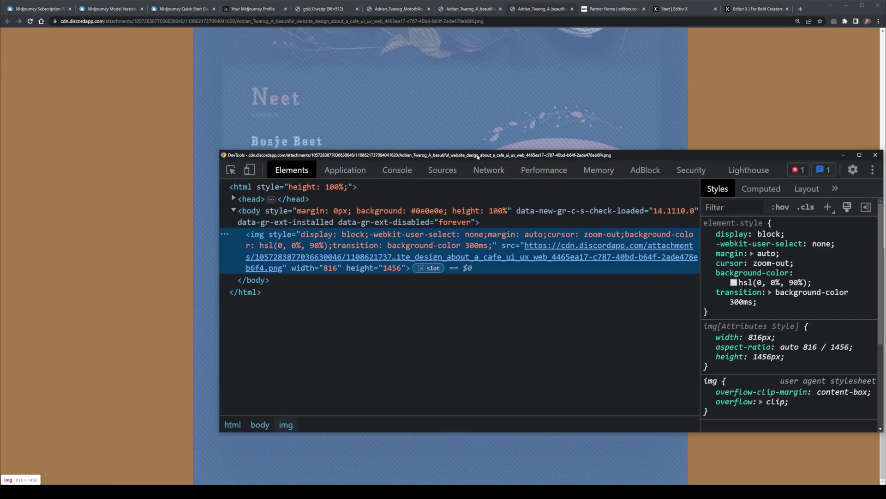
left_click_drag(478, 157, 336, 217)
left_click(651, 286)
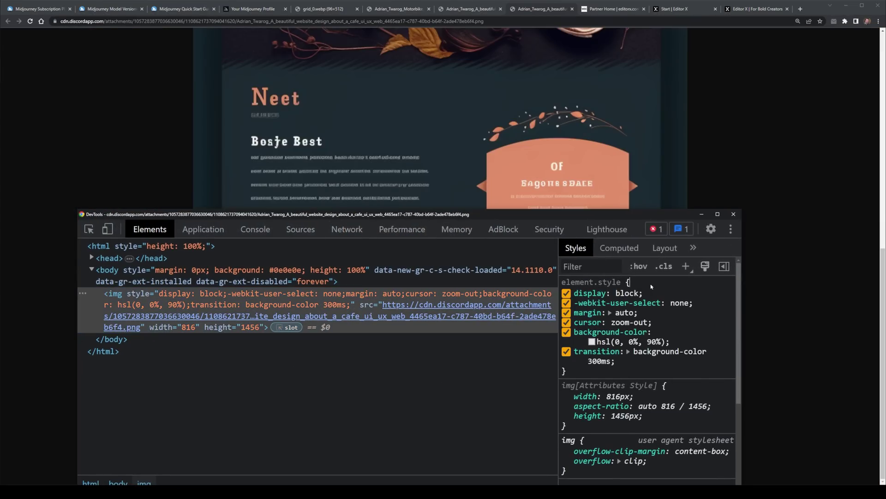
type("color: ;")
key("Tab")
type("#000")
key("Return")
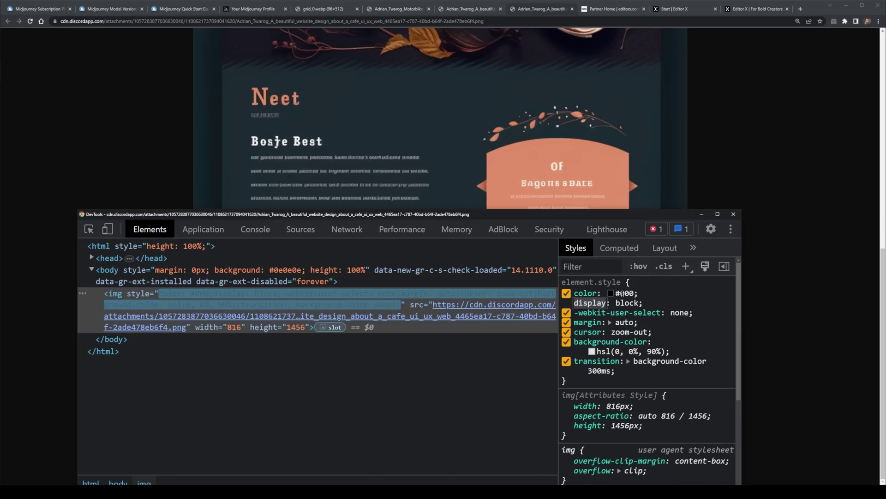
- Sample the dark background #1d2b33 from the cafe design and apply it as the Editor X section's background color
left_click(608, 293)
left_click(592, 349)
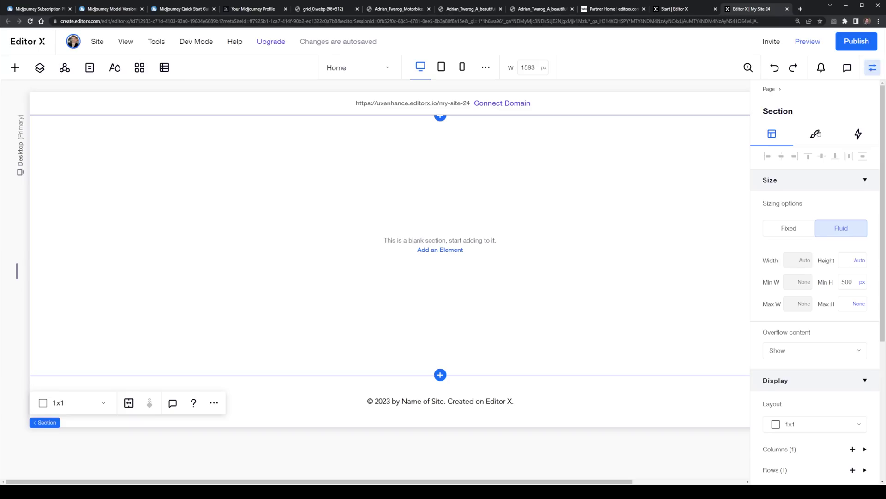
left_click(815, 134)
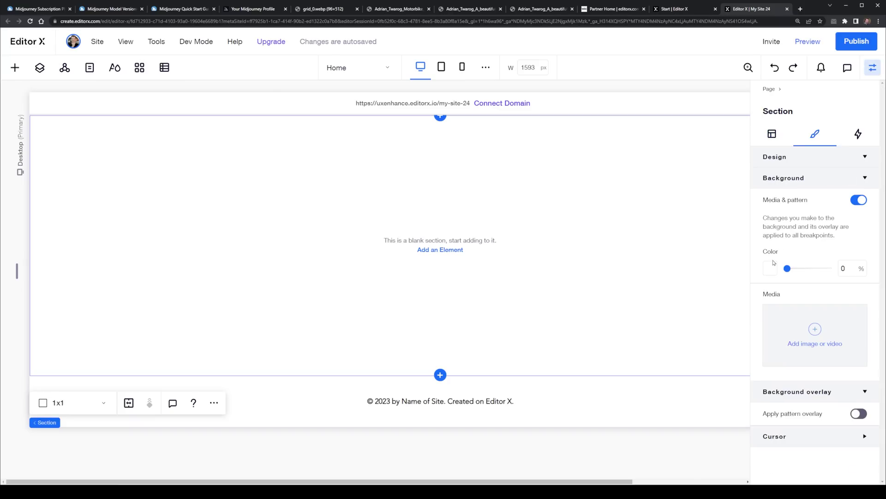
left_click(775, 262)
left_click(826, 438)
type("1D2B33")
left_click(854, 463)
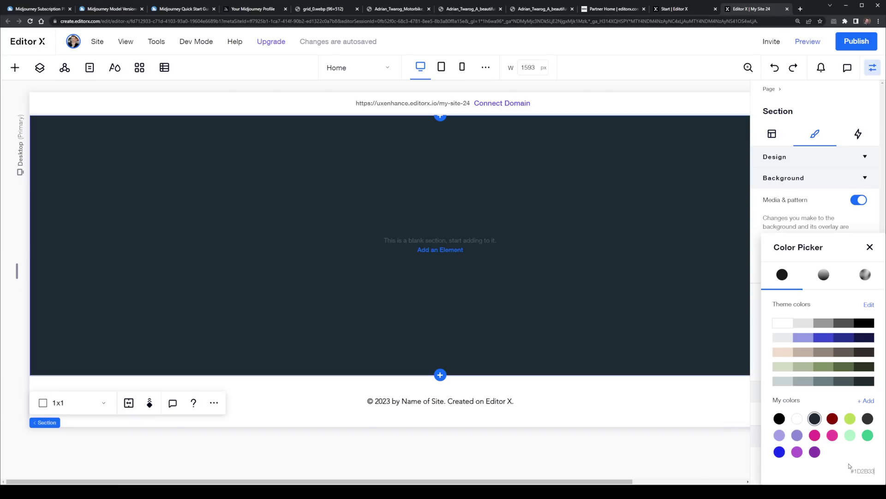
left_click(869, 248)
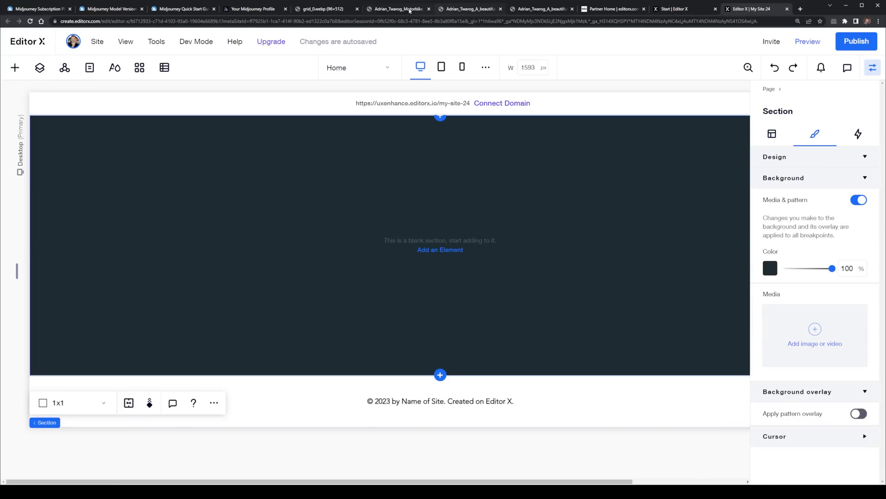
- Return to the cafe design image and sample the orange of its callout banner with the DevTools eyedropper
left_click(360, 10)
left_click(540, 9)
scroll(523, 188, "down", 4)
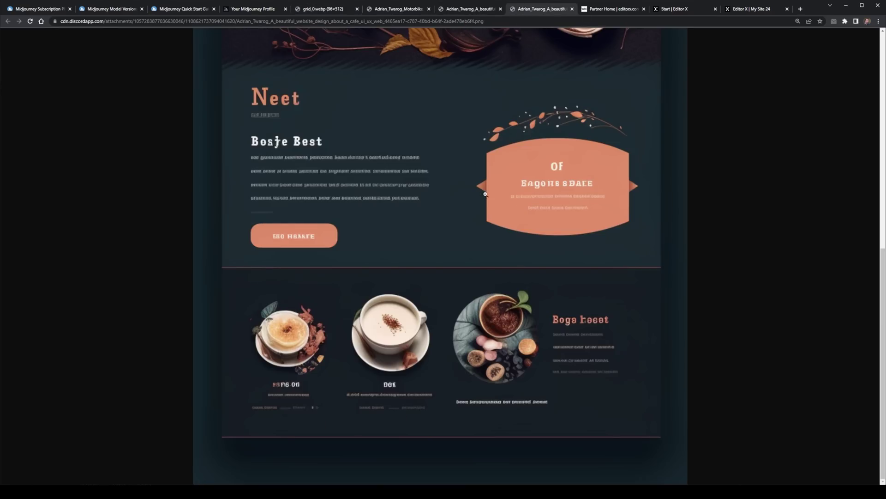
right_click(515, 177)
left_click(524, 250)
left_click(577, 293)
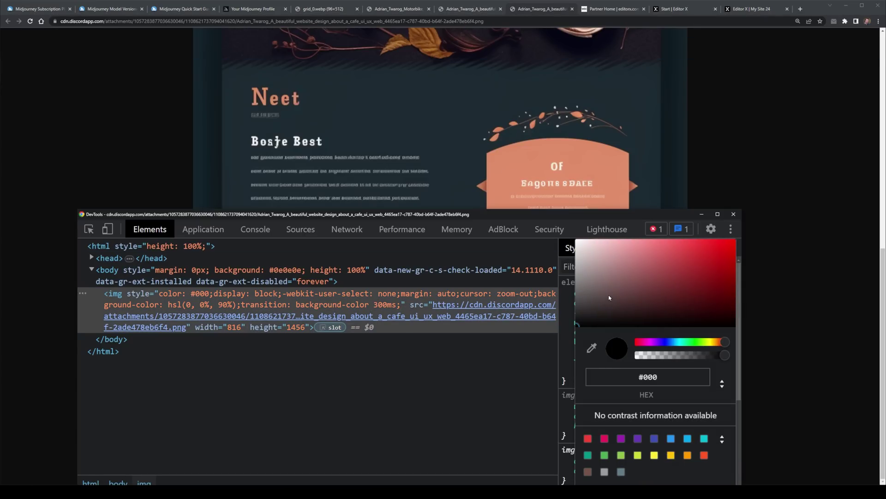
left_click(495, 181)
key("F12")
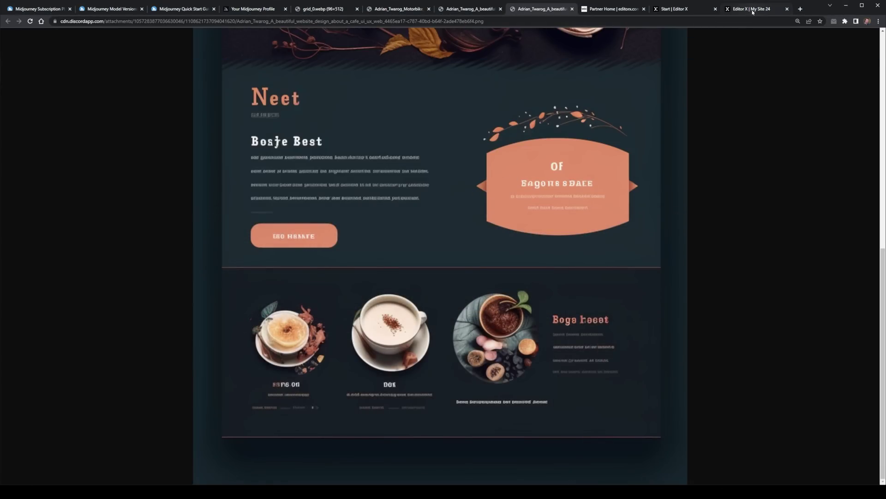
- Add a title to the dark section in Editor X and set its text color to the sampled #E08D69
left_click(753, 9)
left_click(17, 71)
left_click_drag(110, 142, 248, 169)
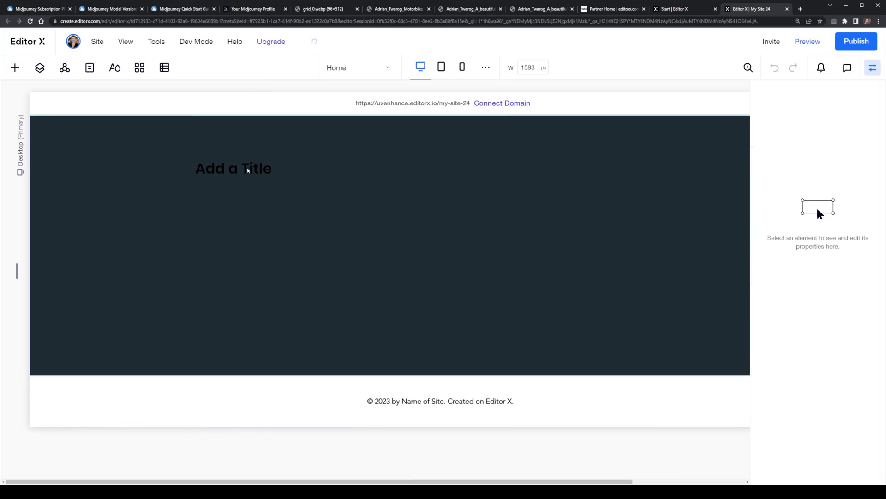
left_click(856, 278)
left_click(865, 400)
double_click(819, 429)
key("ctrl+v")
left_click(853, 457)
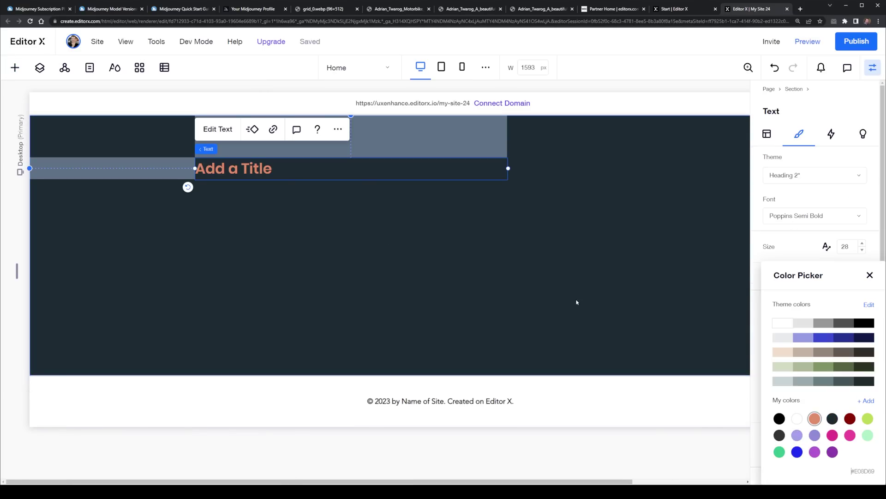
- Replace the orange title's placeholder text with "Cool Cafe"
double_click(241, 170)
type("Cool Cafe")
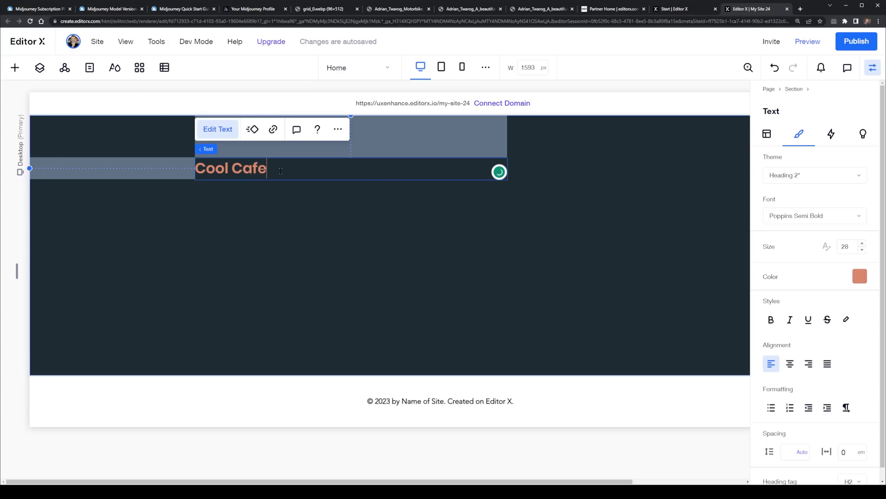
left_click(277, 203)
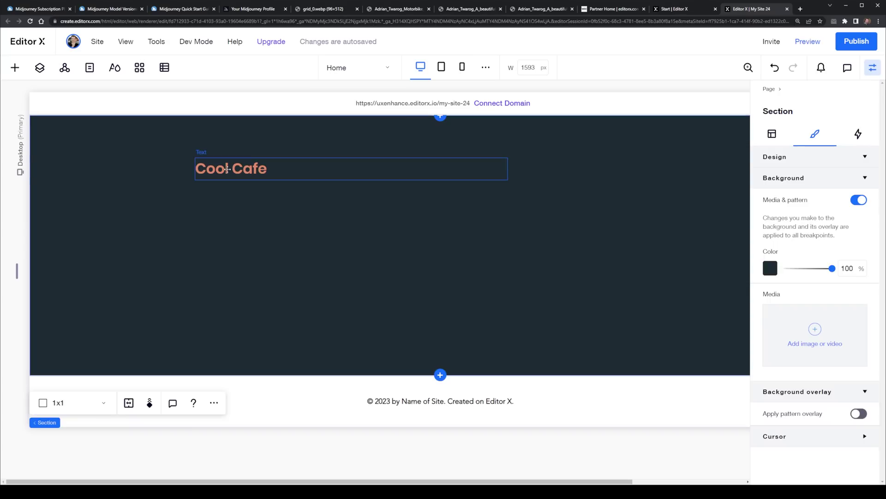
- Set the Cool Cafe title's font to Reklame Script and its size to 64
left_click(229, 168)
left_click(850, 213)
left_click(795, 386)
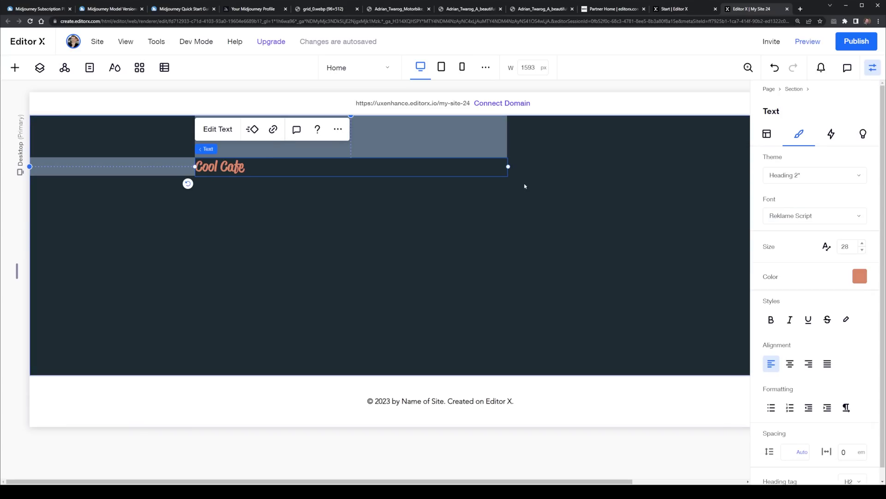
type("64")
key("Return")
- Move the Cool Cafe title to the upper-left area of the section and narrow its text box around the words
left_click_drag(299, 180, 194, 162)
left_click_drag(403, 162, 223, 165)
- Check the cafe design for reference, add a second title below Cool Cafe and set its font to Raleway Semi Bold
left_click(513, 10)
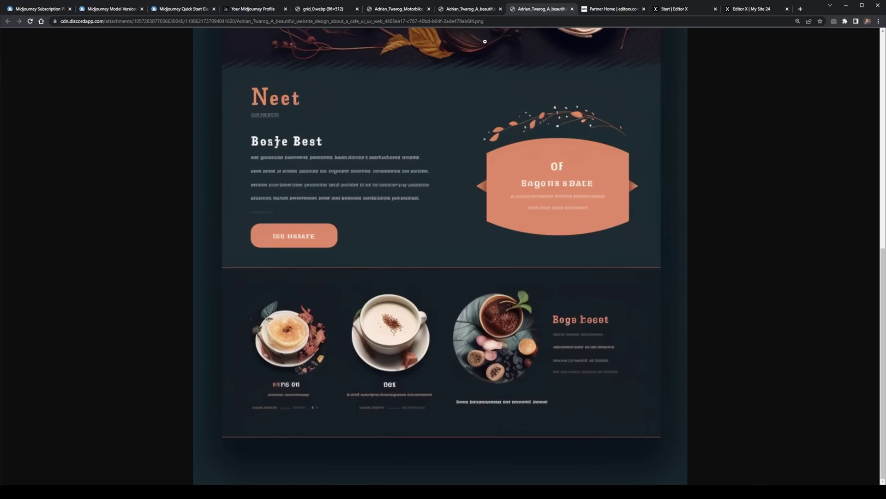
left_click(752, 9)
left_click(82, 194)
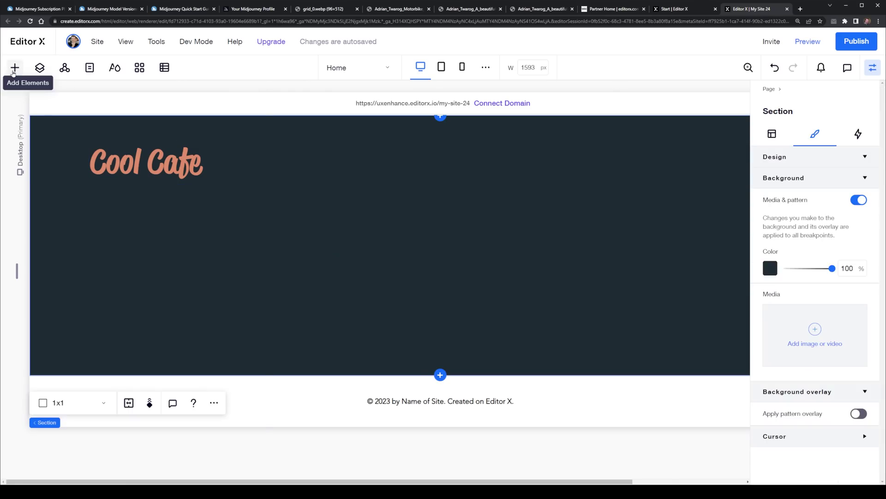
left_click(15, 67)
left_click(117, 142)
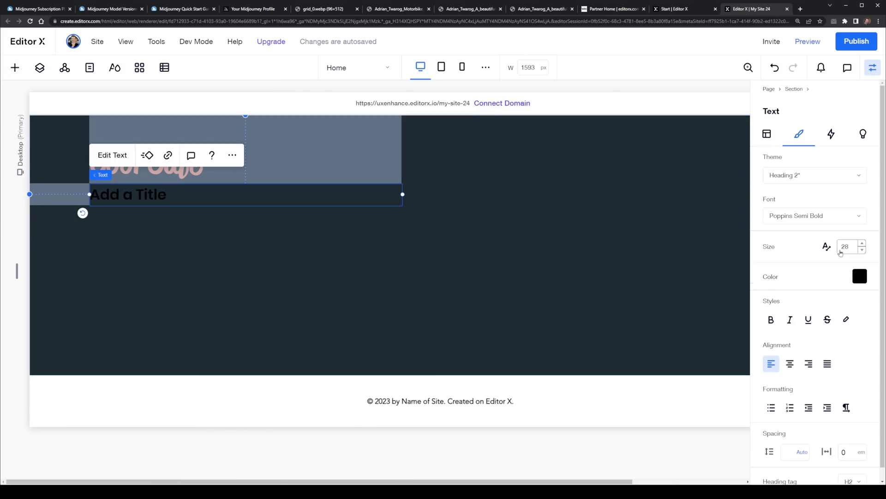
left_click(815, 215)
left_click(785, 364)
- Replace the second title's text with "Check out our choices" and color it white
double_click(260, 202)
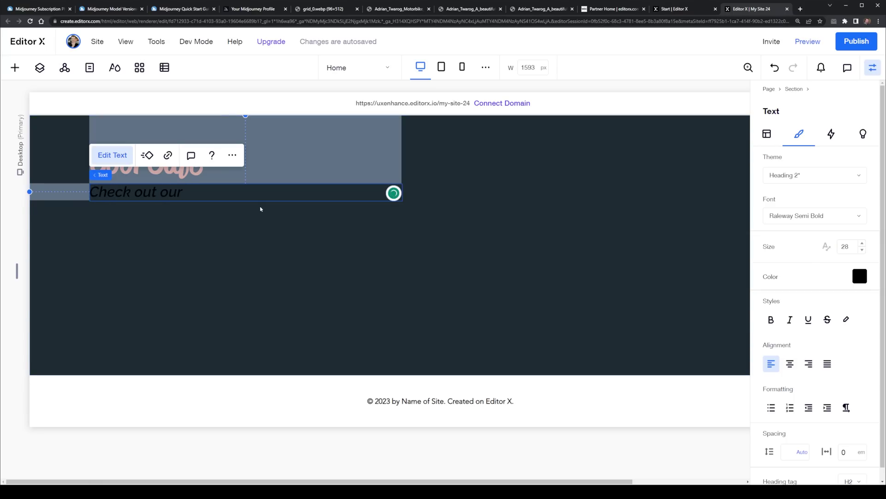
type("Check out our choices")
key("ctrl+a")
left_click(860, 276)
left_click(601, 245)
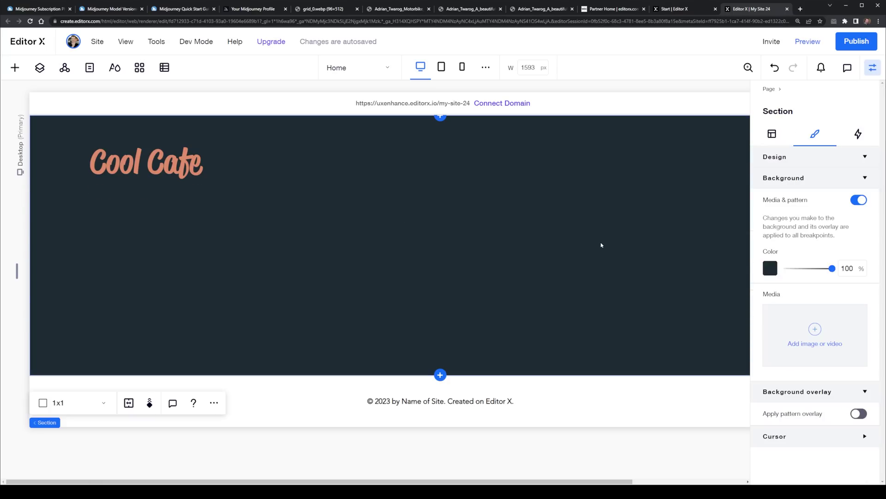
- Consult the cafe design again and add a paragraph text element beneath the "Check out our choices" subtitle
left_click(540, 9)
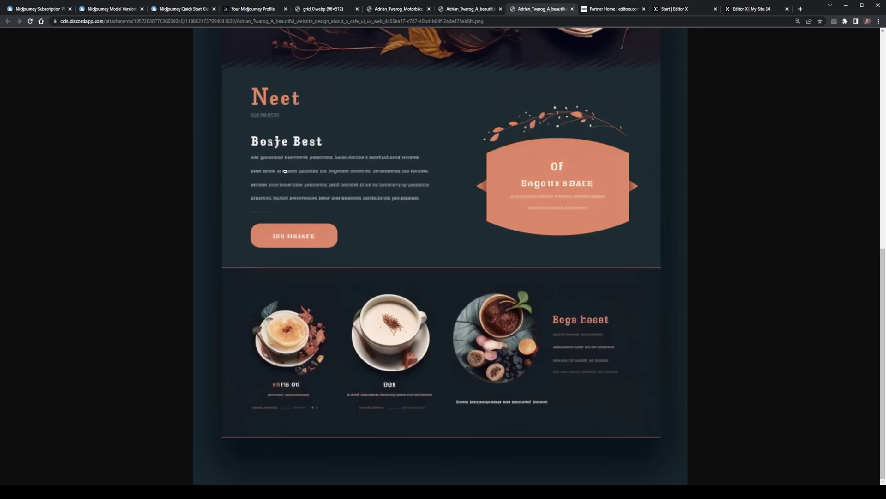
left_click(745, 9)
left_click(15, 68)
left_click_drag(174, 144, 283, 223)
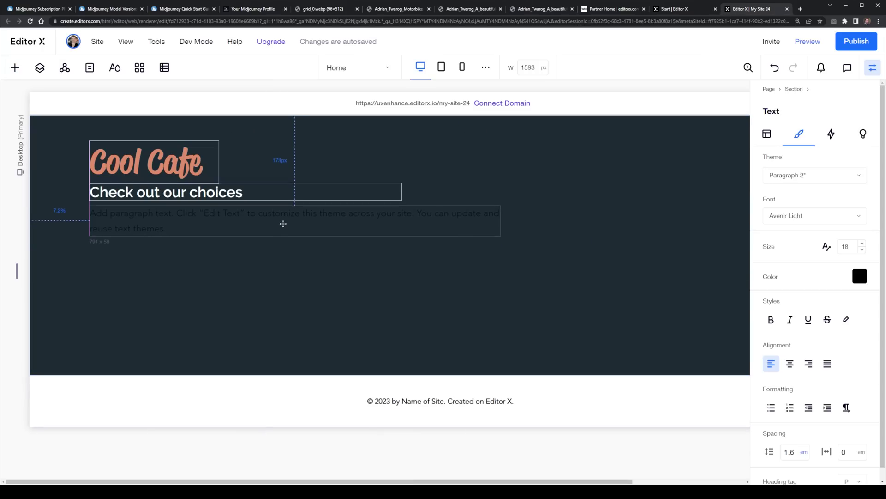
- Narrow the paragraph's text box to about 301 px and set its text color to white
left_click_drag(500, 221, 233, 218)
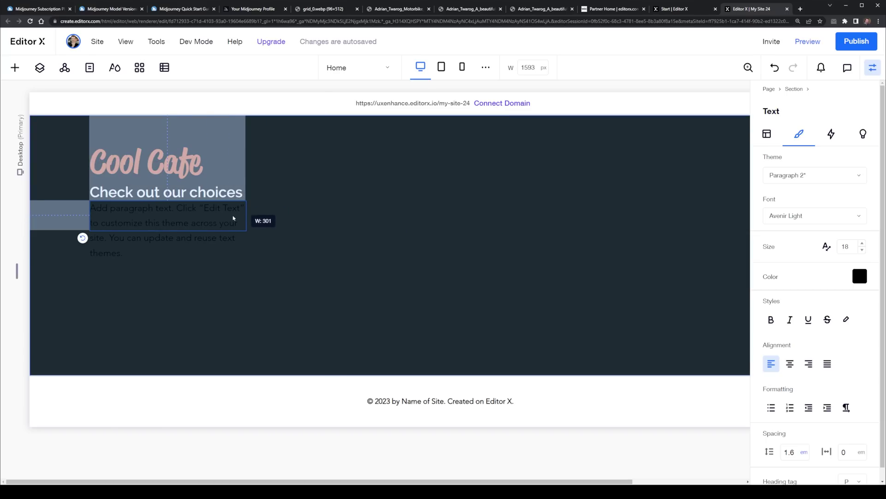
left_click(859, 276)
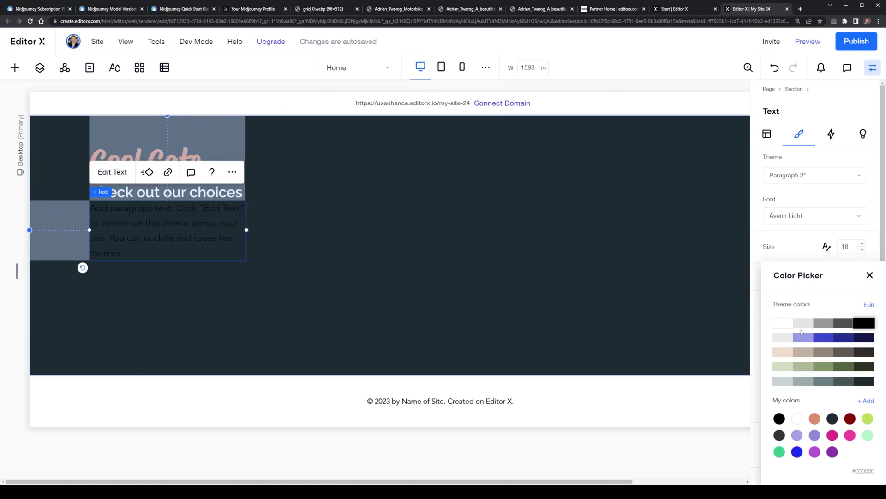
left_click(778, 323)
- Dim the white paragraph under "Check out our choices" by lowering its opacity
scroll(800, 294, "down", 1)
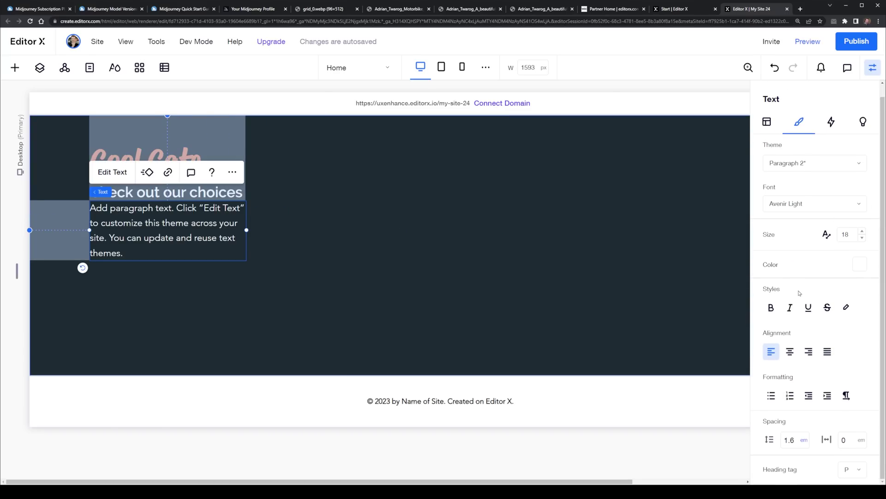
left_click(768, 121)
scroll(817, 300, "down", 2)
scroll(868, 460, "down", 1)
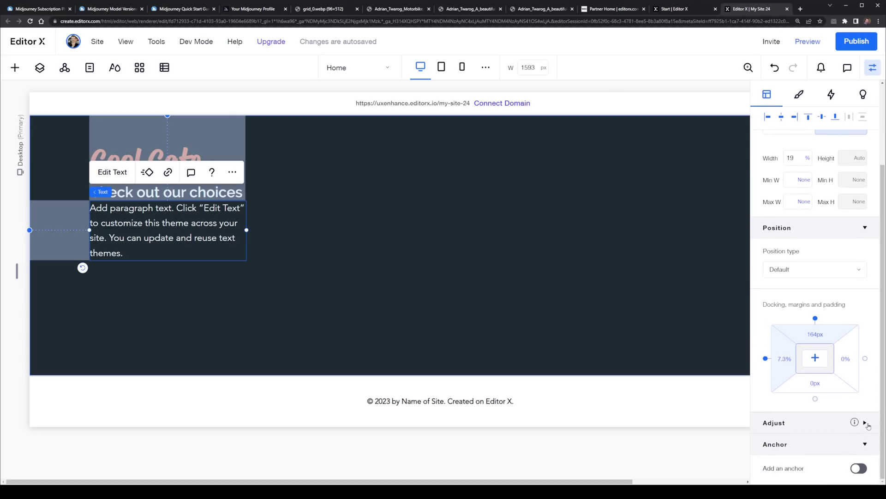
left_click(865, 423)
left_click(360, 235)
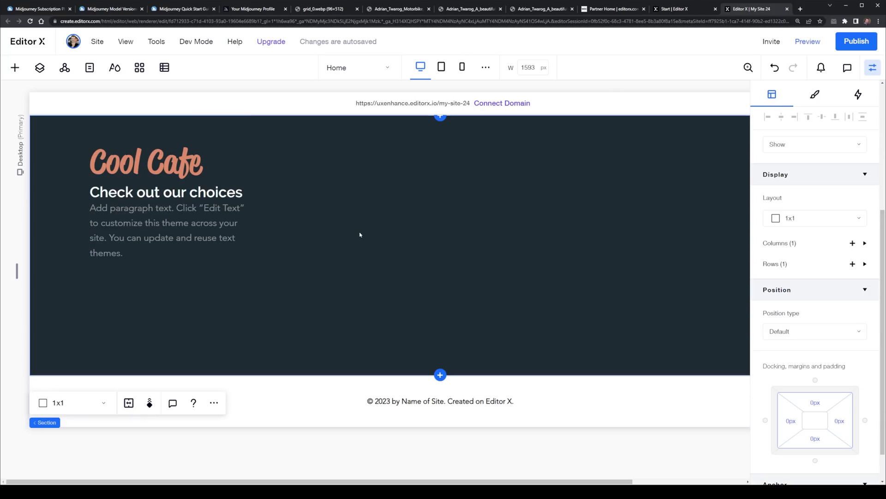
- Widen the paragraph's text box and move the paragraph and the "Check out our choices" title down to leave space between the texts
left_click(163, 238)
left_click_drag(246, 230, 316, 230)
left_click(351, 281)
left_click_drag(206, 220, 233, 225)
left_click(278, 194, "shift")
left_click(442, 269)
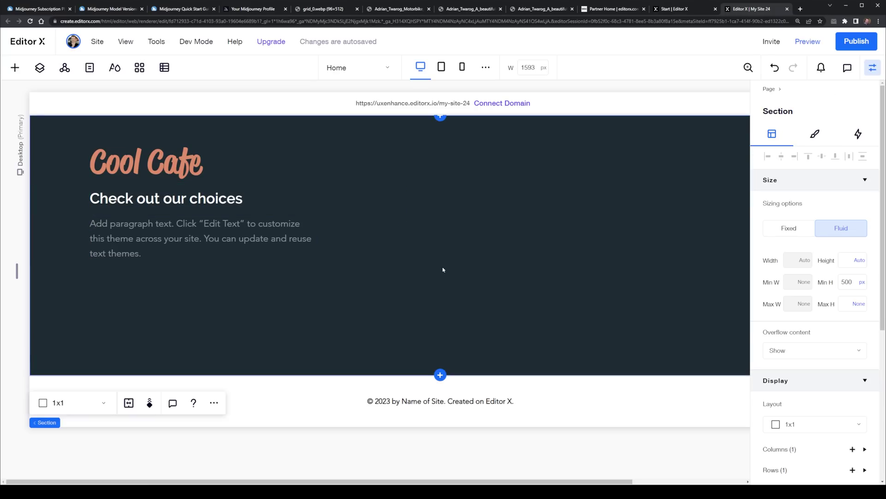
- Consult the cafe design and add a Start Now button beneath the paragraph, aligned with the text's left edge
left_click(537, 9)
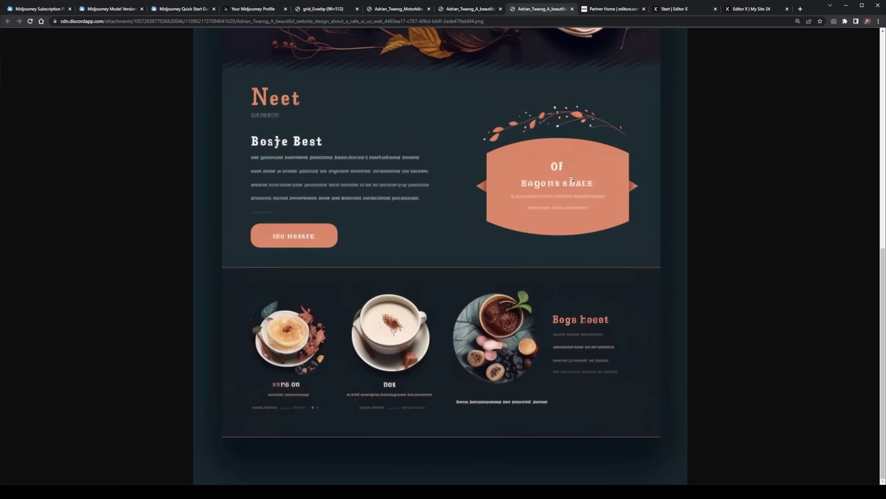
left_click(756, 10)
left_click(15, 68)
left_click_drag(231, 144, 149, 287)
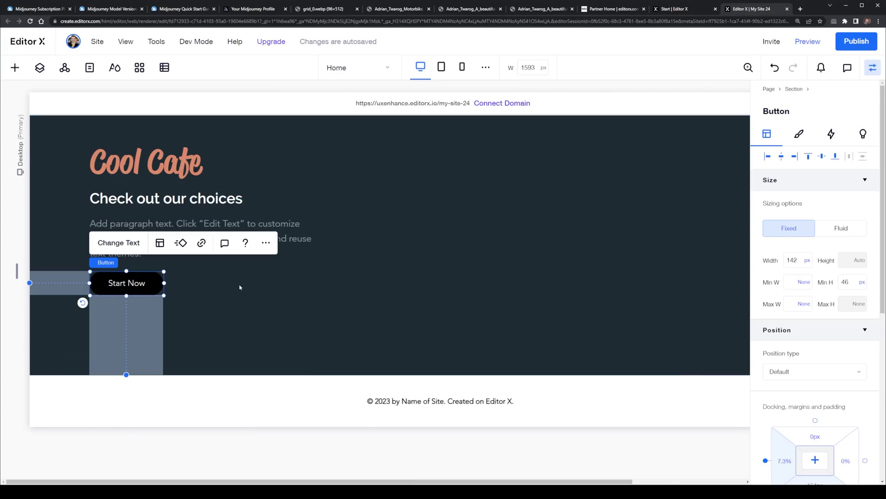
- Fill the Start Now button's background with the saved salmon color
left_click(799, 134)
left_click(770, 217)
left_click(815, 372)
left_click(556, 247)
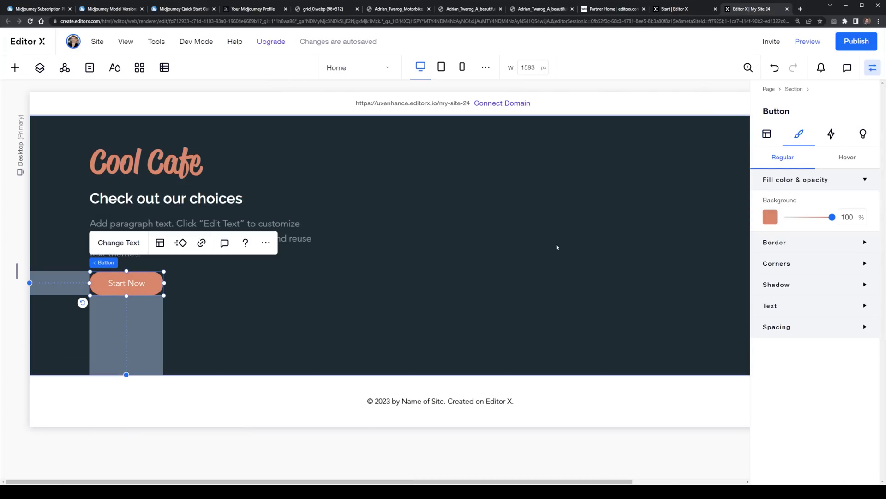
- Capture the salmon badge with its leafy branch from the cafe design using Snipping Tool and return to the Editor X site
left_click(540, 9)
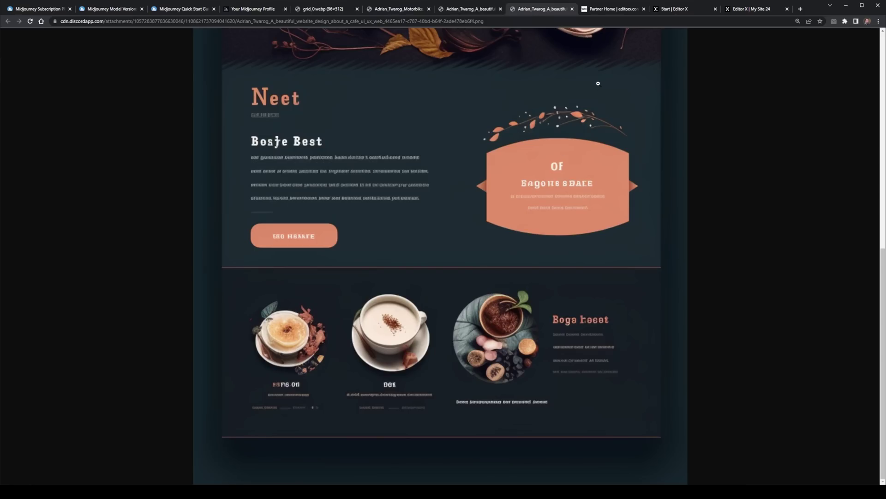
left_click(748, 9)
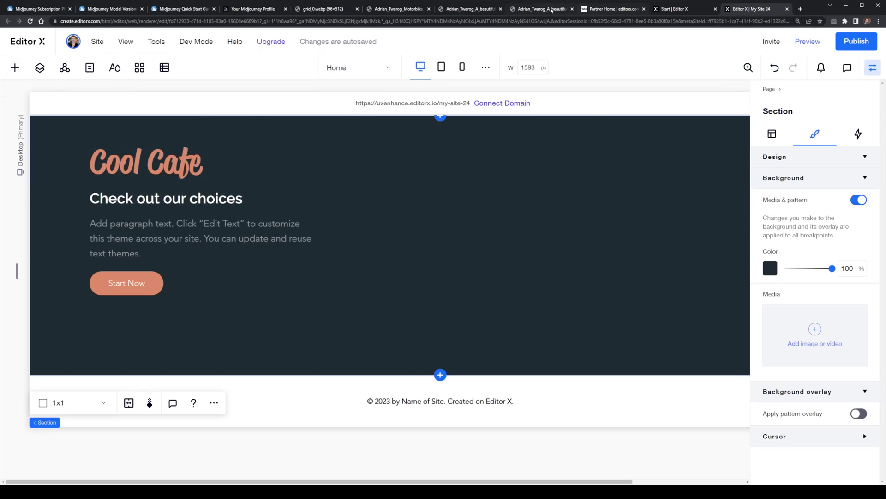
left_click(540, 8)
key("super")
key("Return")
key("ctrl+n")
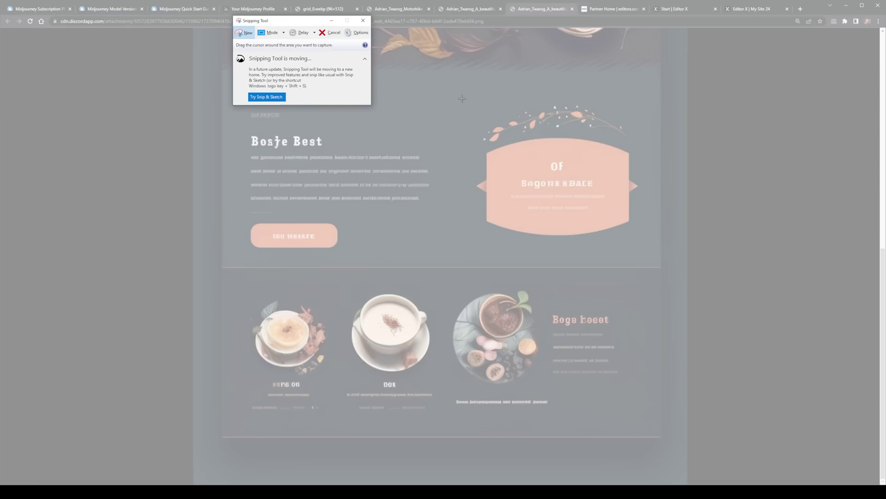
left_click_drag(460, 91, 657, 254)
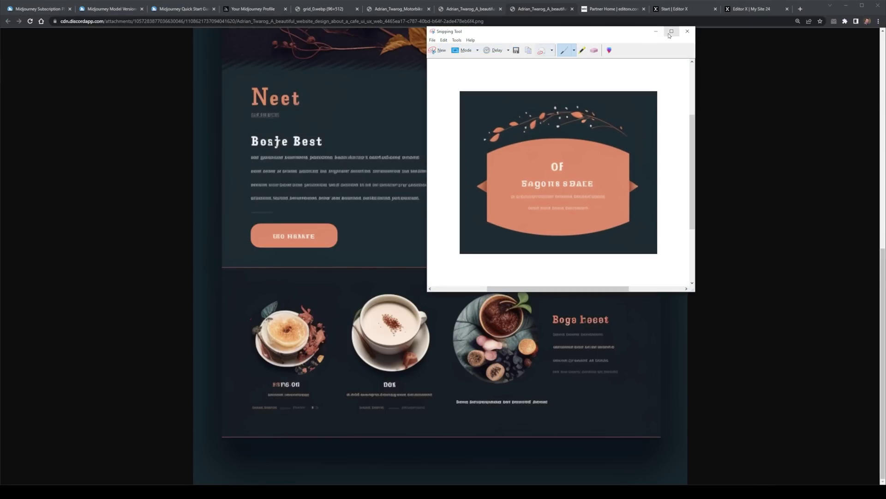
left_click(758, 10)
key("alt+Tab")
left_click(432, 40)
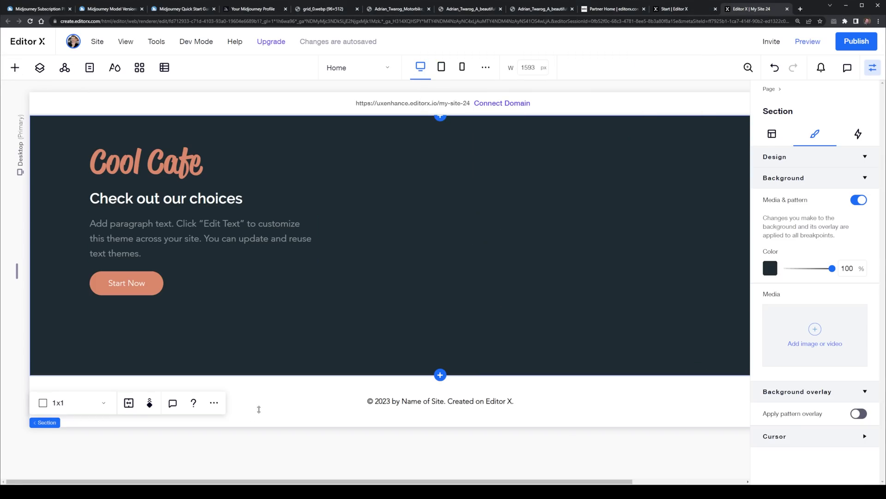
left_click(234, 491)
- Add an image element with the captured badge as its picture, and shrink and place it in the section's right half
left_click(14, 68)
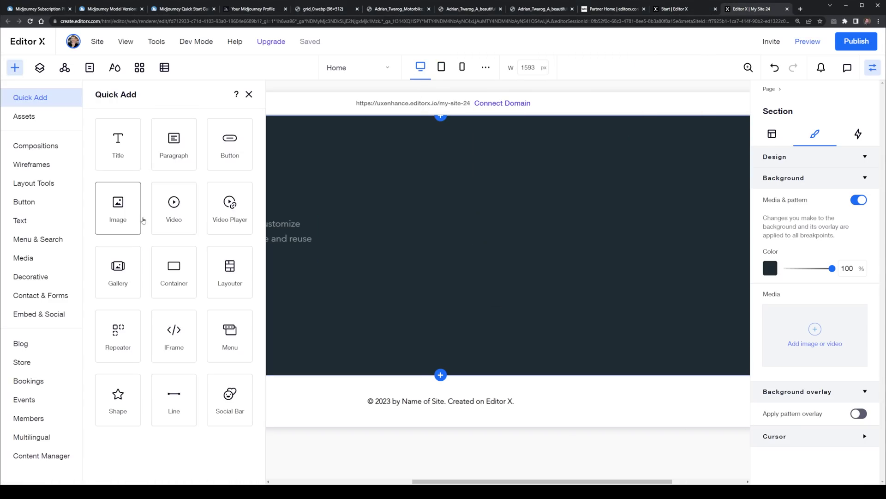
left_click(119, 197)
double_click(537, 216)
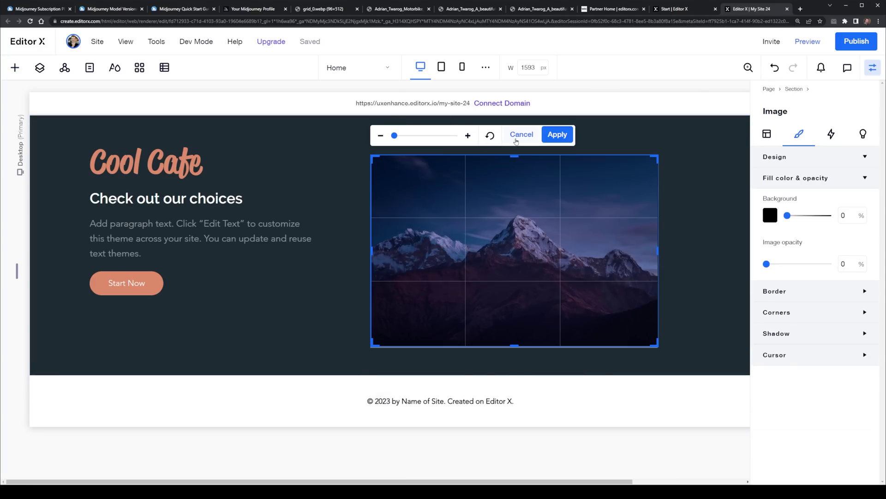
key("Escape")
left_click(403, 374)
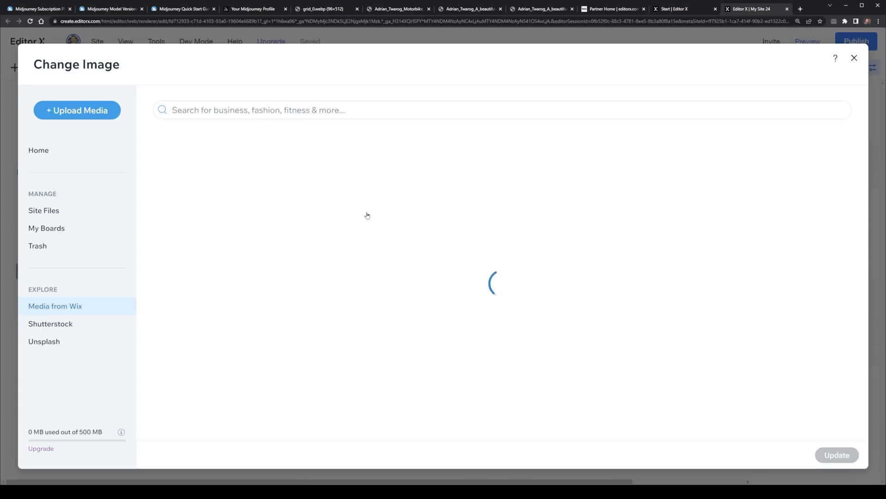
key("ctrl+v")
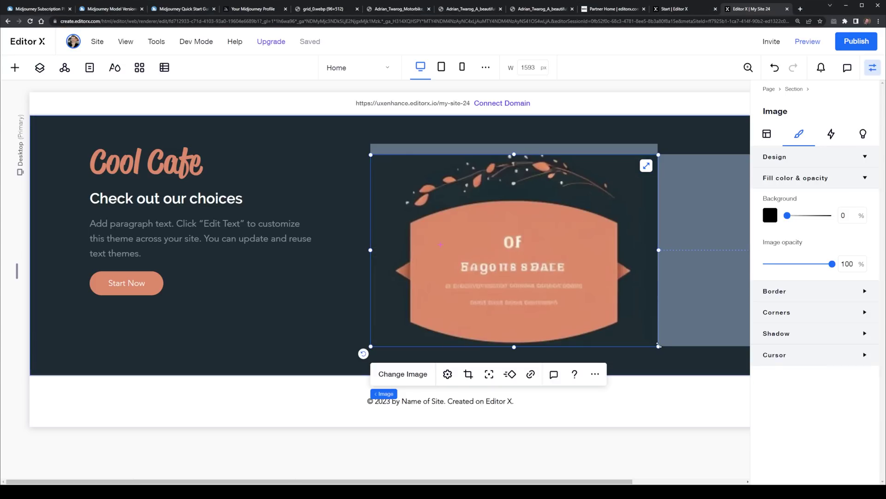
left_click_drag(658, 346, 612, 314)
left_click_drag(491, 235, 592, 227)
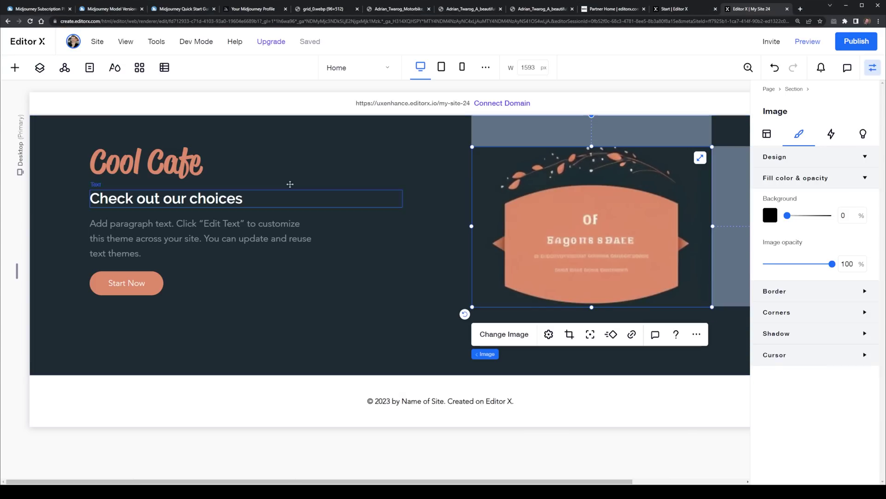
- Add a small container covering the badge's garbled text and fill it with the saved salmon color
left_click(15, 68)
left_click(173, 270)
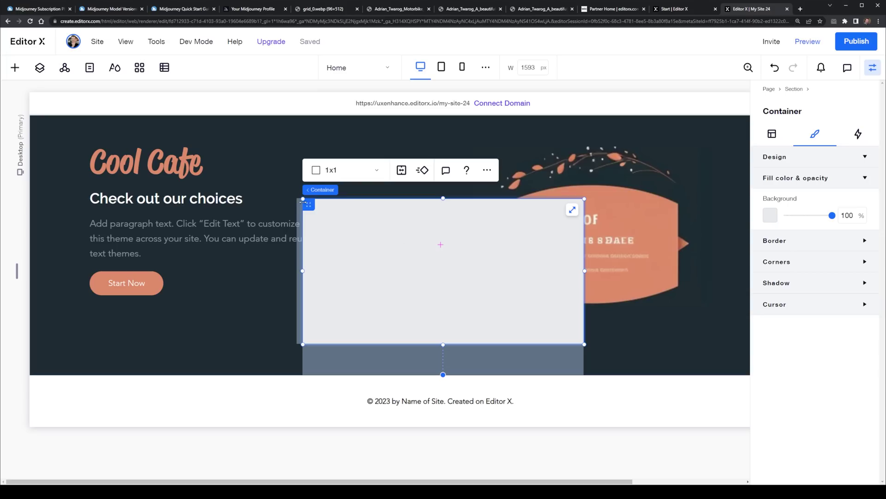
left_click_drag(302, 199, 451, 275)
left_click_drag(530, 301, 609, 233)
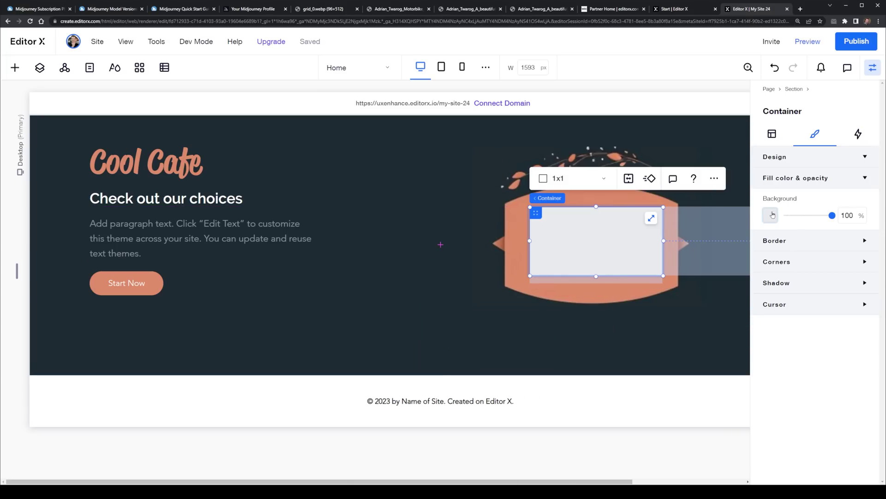
left_click(769, 215)
left_click(815, 368)
left_click(401, 243)
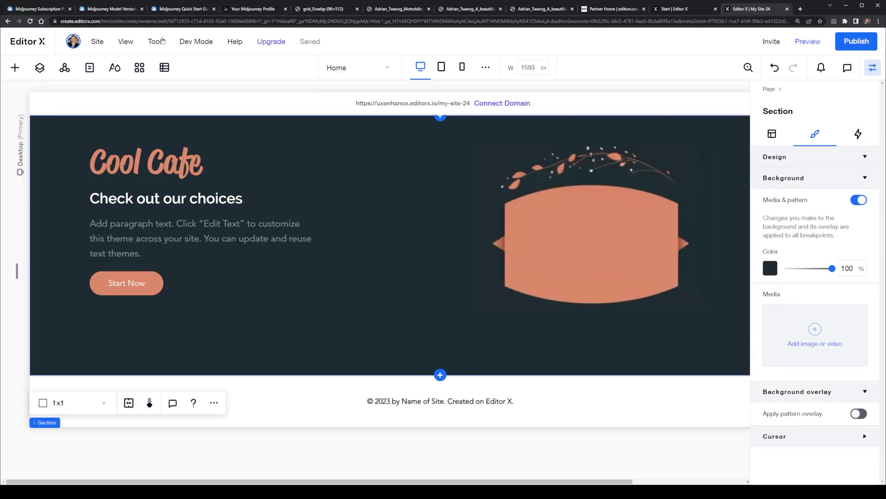
- Place a copy of the "Check out our choices" title in the badge's container and replace its text with "Chiefs Special"
left_click(480, 10)
left_click(750, 9)
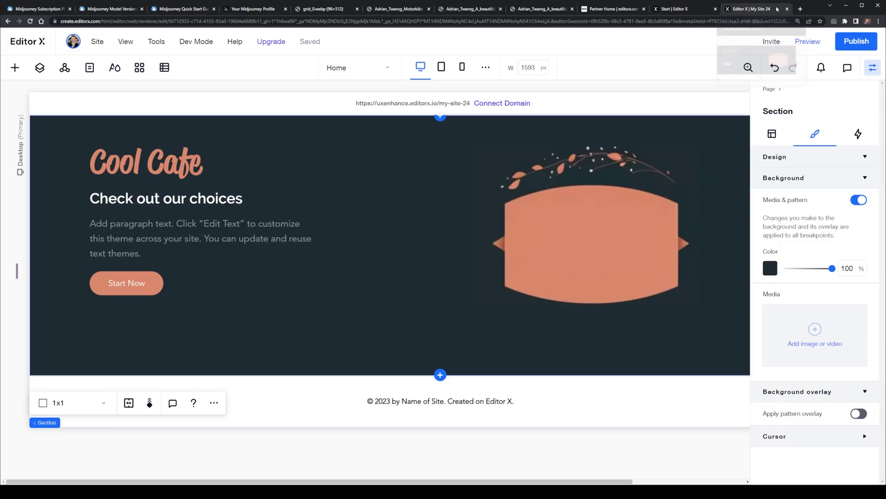
left_click_drag(183, 199, 482, 269)
left_click_drag(311, 269, 547, 227)
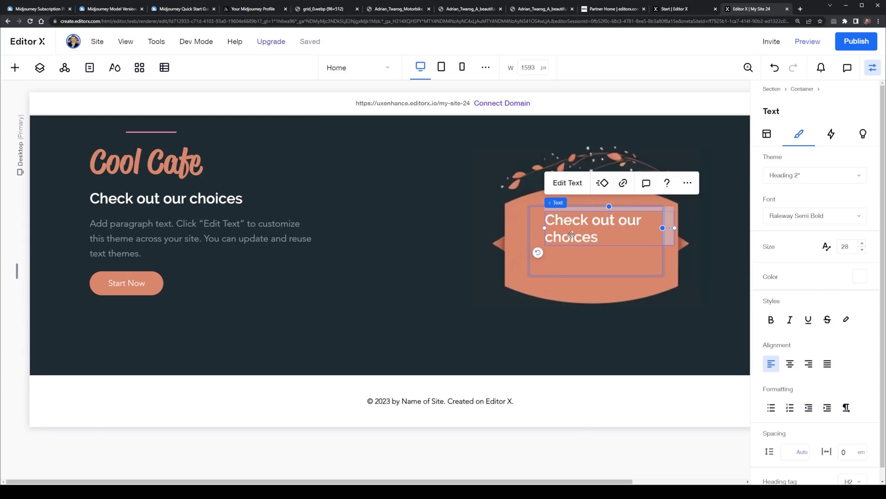
double_click(587, 235)
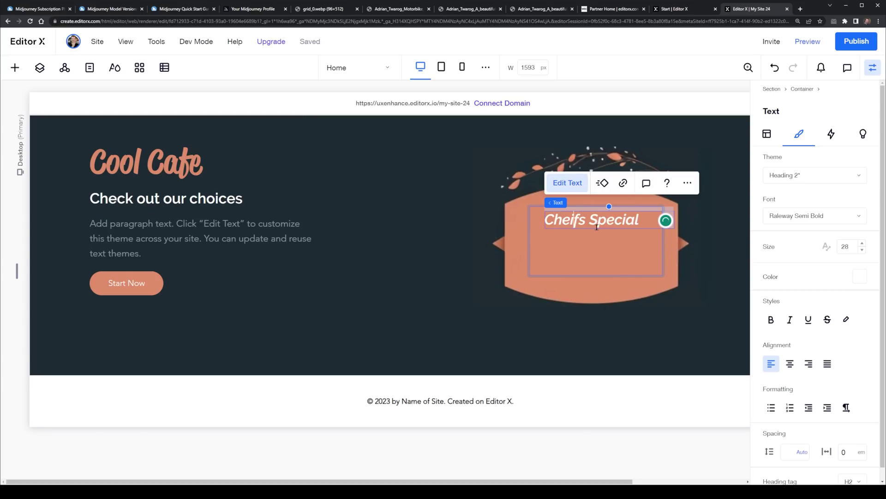
key("Escape")
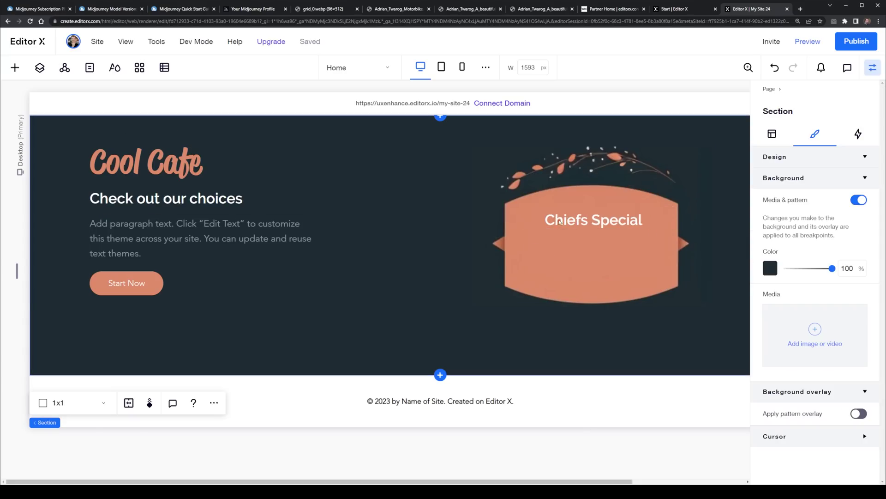
left_click_drag(606, 220, 600, 220)
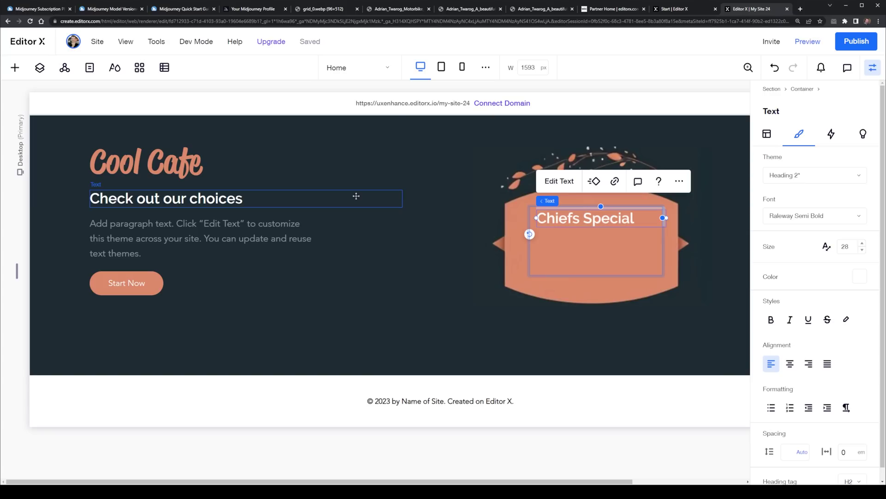
- Copy the paragraph into the badge's container below "Chiefs Special" and shorten its text to "Add paragraph text. Click"
left_click_drag(180, 237, 566, 276)
key("ctrl+z")
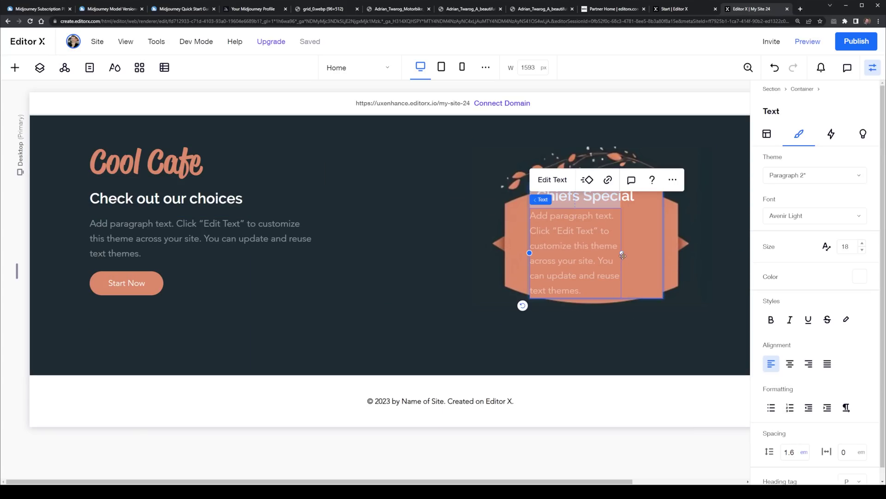
double_click(600, 249)
left_click_drag(549, 230, 647, 293)
key("BackSpace")
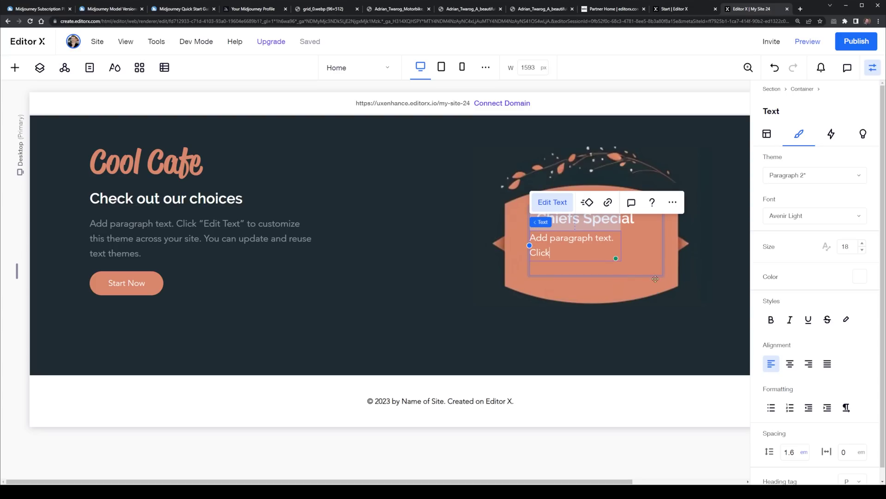
- Widen the badge paragraph's text box to the container's full width
key("Escape")
left_click(599, 242)
left_click_drag(621, 245, 664, 247)
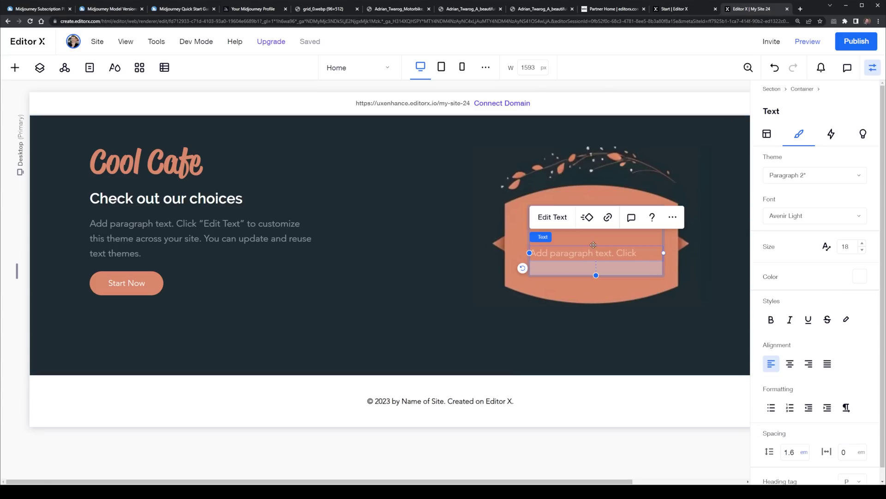
- Center-align the badge's paragraph and replace its text with "Home made Chicken Pie"
left_click(514, 285)
left_click(584, 233)
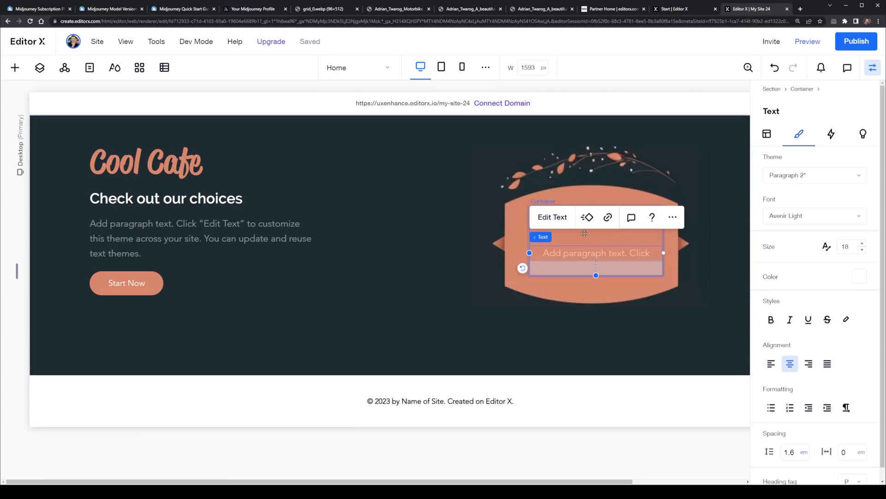
double_click(581, 255)
type("Home Pa")
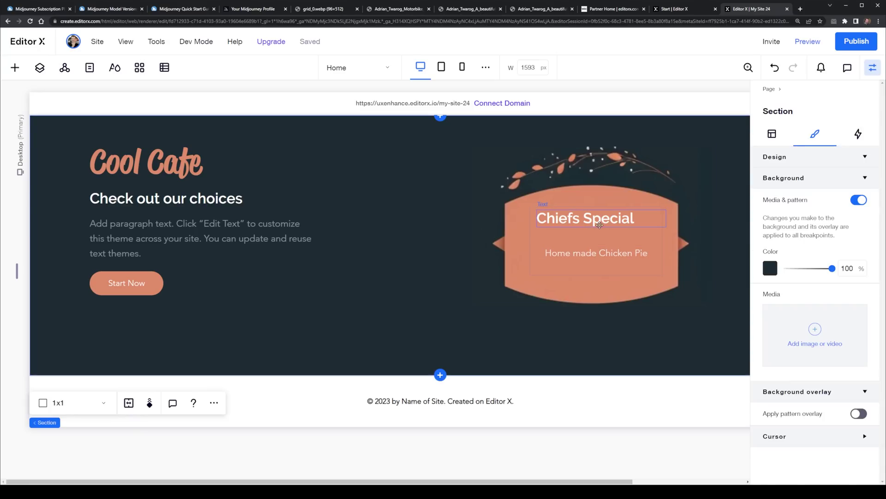
- Center-align the "Chiefs Special" title, fit its box to the container's width and move it down just above the paragraph
left_click(582, 219)
left_click(790, 364)
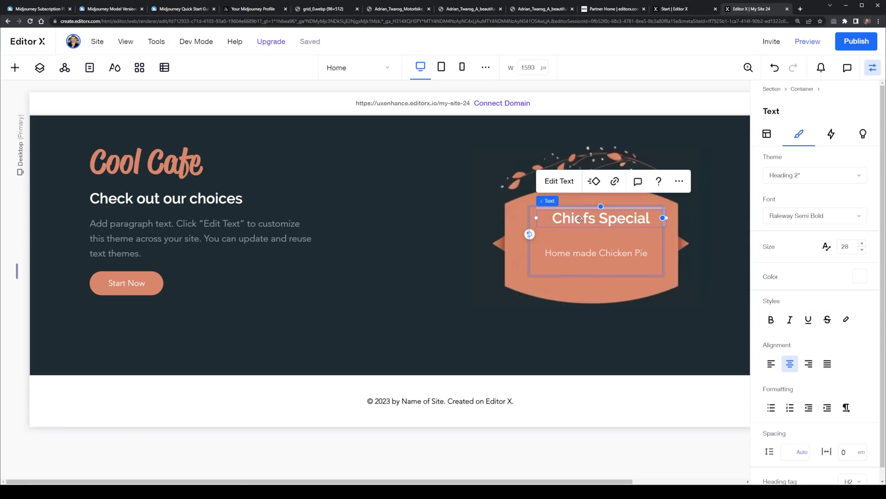
left_click_drag(582, 220, 576, 220)
left_click_drag(659, 218, 612, 234)
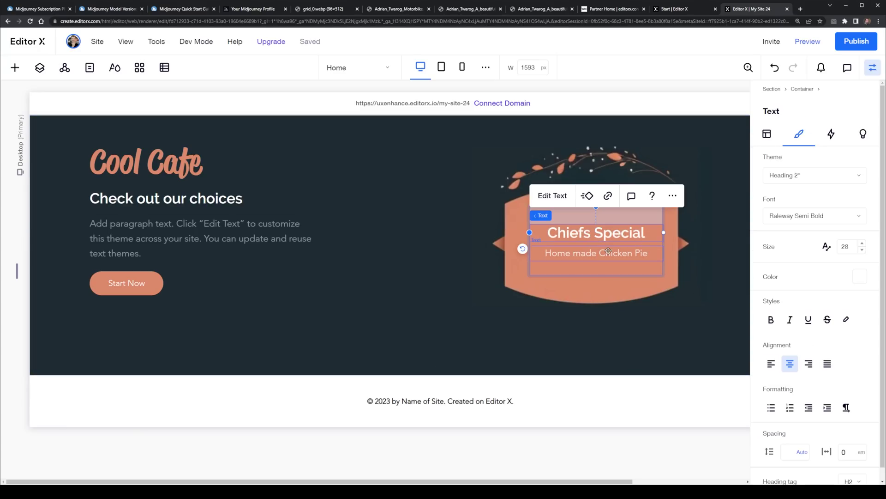
- Move "Home made Chicken Pie" closer to the "Chiefs Special" title and center the container holding both on the badge
left_click(609, 251)
left_click(616, 235, "shift")
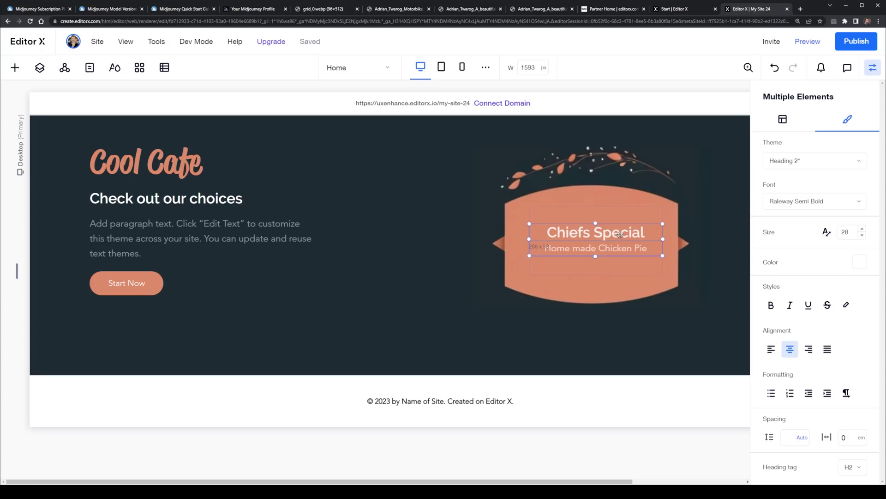
left_click(614, 220)
left_click_drag(613, 221, 610, 225)
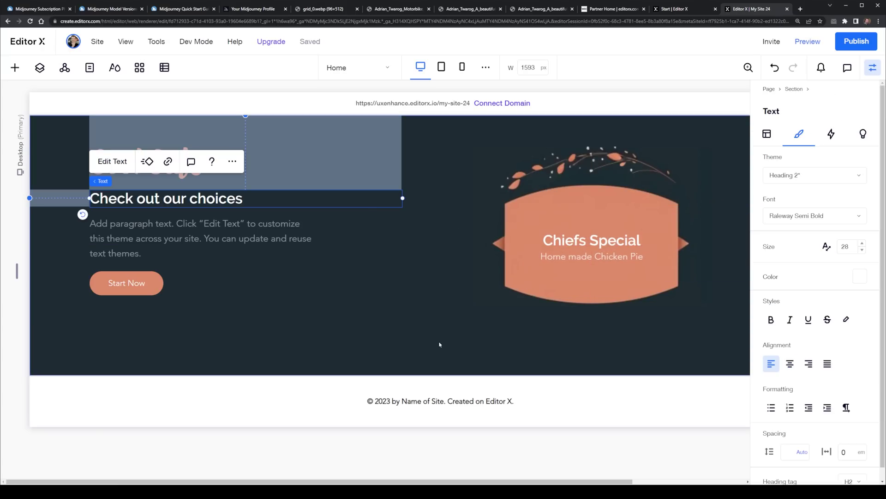
left_click(439, 359)
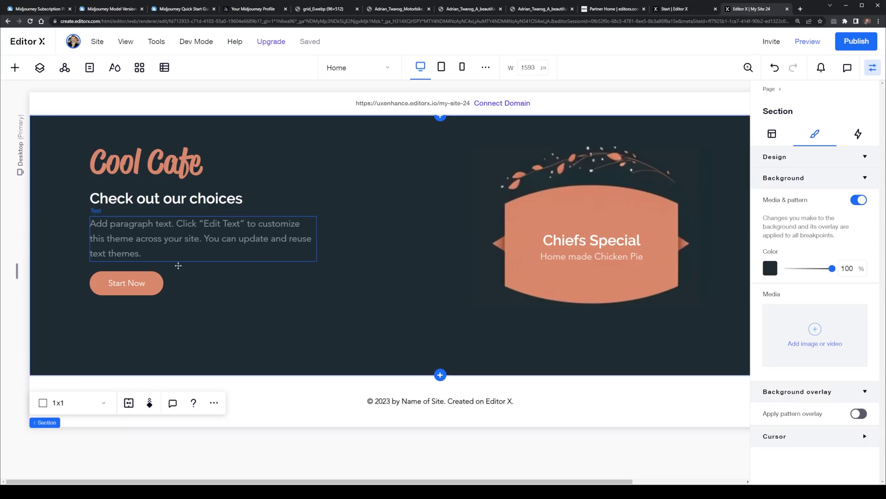
- Stack the "Start Now" button, the paragraph, the "Check out our choices" heading and the "Cool Cafe" title together
left_click(147, 278)
left_click(138, 239)
left_click(294, 234, "shift")
left_click(216, 198, "shift")
left_click(183, 161)
left_click(150, 166, "shift")
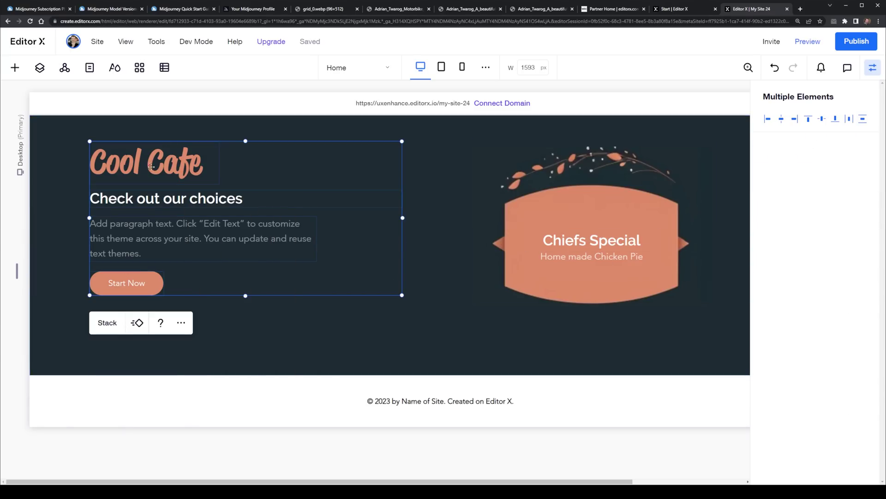
left_click(108, 322)
- Reposition the paragraph inside the stack and move the whole stack slightly lower in the dark section
left_click_drag(142, 238, 150, 260)
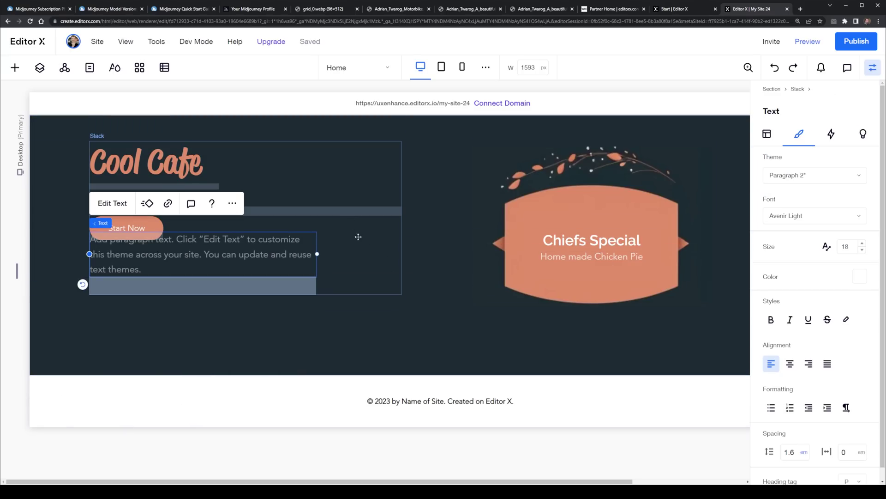
left_click(358, 237)
left_click_drag(371, 148, 370, 171)
left_click(513, 337)
left_click(194, 283)
left_click_drag(148, 258, 155, 309)
left_click(444, 407)
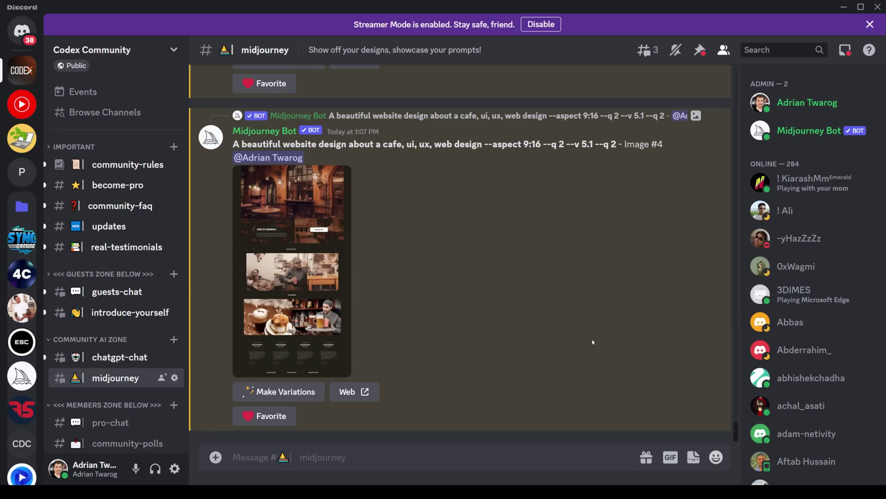
- Switch to Discord's Codex Community server and create a text channel named "secret-bonus" in the guests zone category
left_click(139, 291)
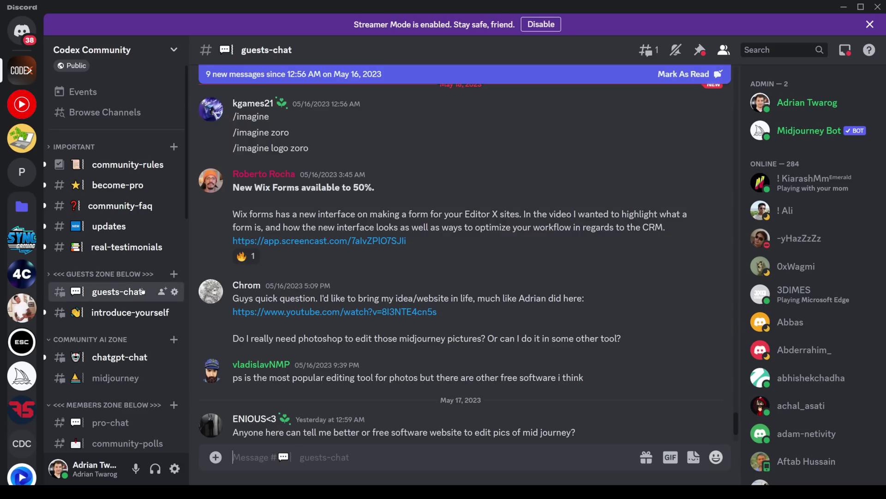
left_click(173, 274)
type("sec")
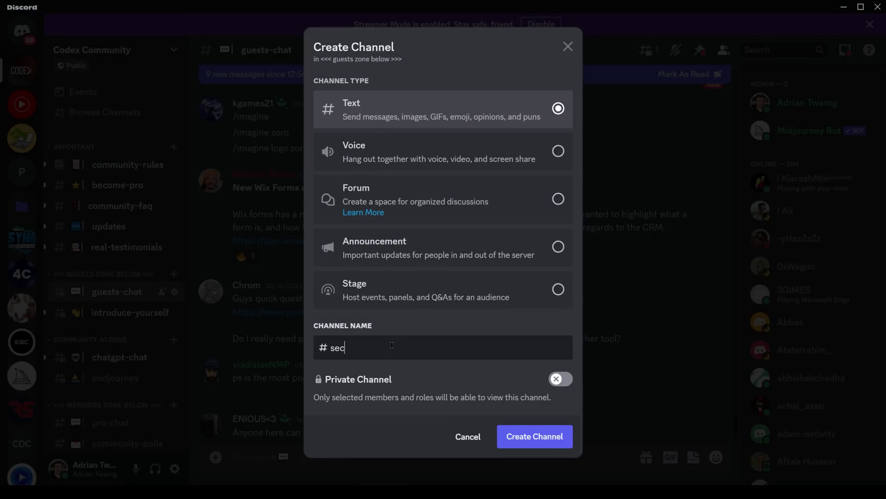
type("ret-bonus")
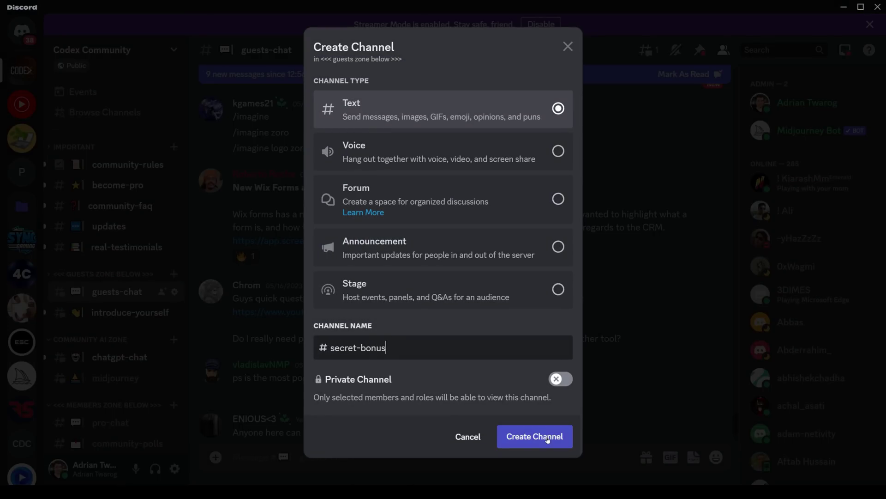
left_click(537, 426)
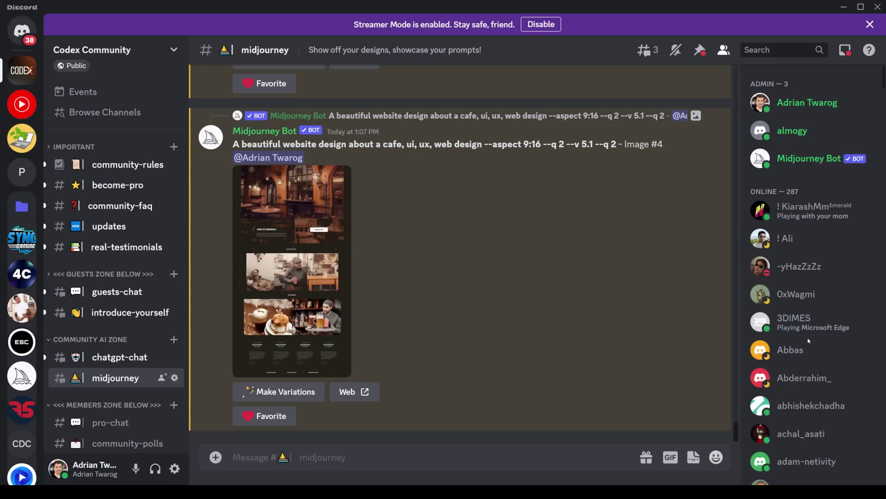
- Go to the guests-chat channel and begin a message with "I'm"
scroll(737, 426, "down", 8)
left_click_drag(736, 426, 738, 377)
type("I'm")
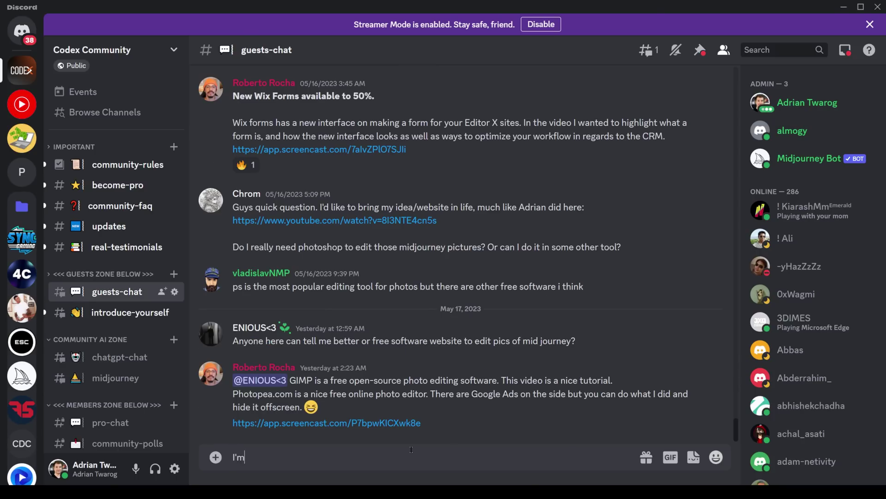